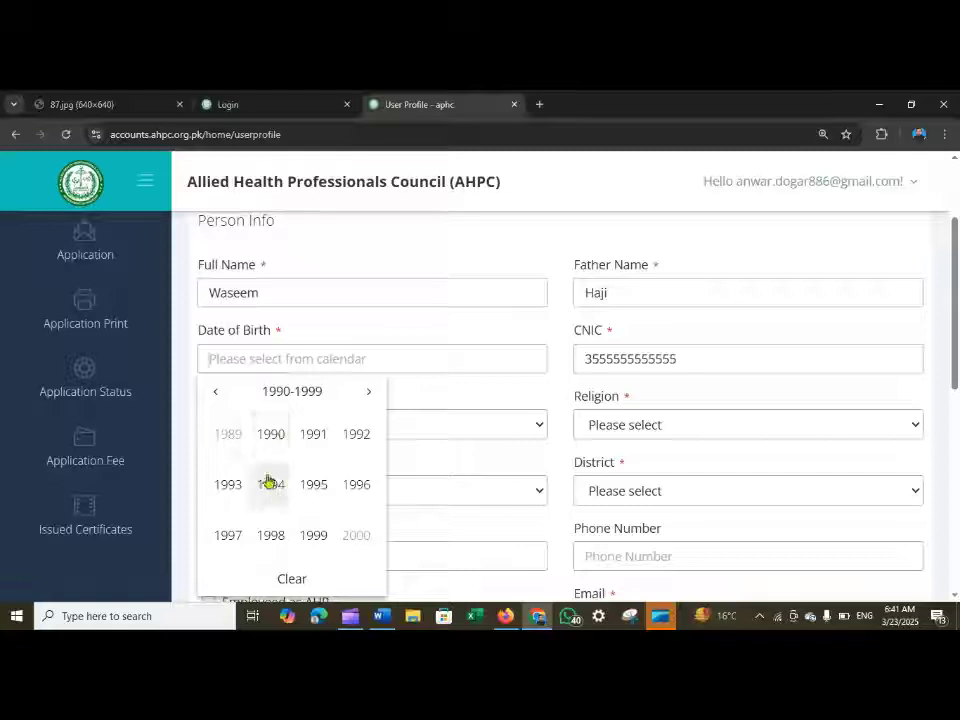
Pick the applicant's date of birth, and set Gender to Male and Religion to Muslim
left_click(270, 438)
scroll(520, 380, "down", 1)
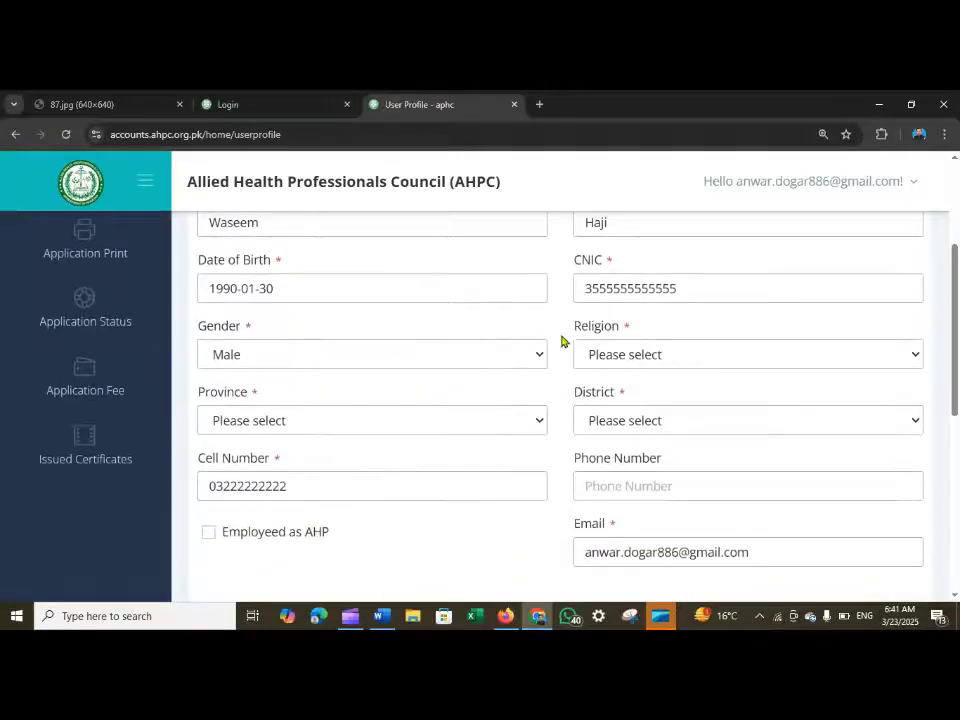
left_click(605, 360)
left_click(609, 405)
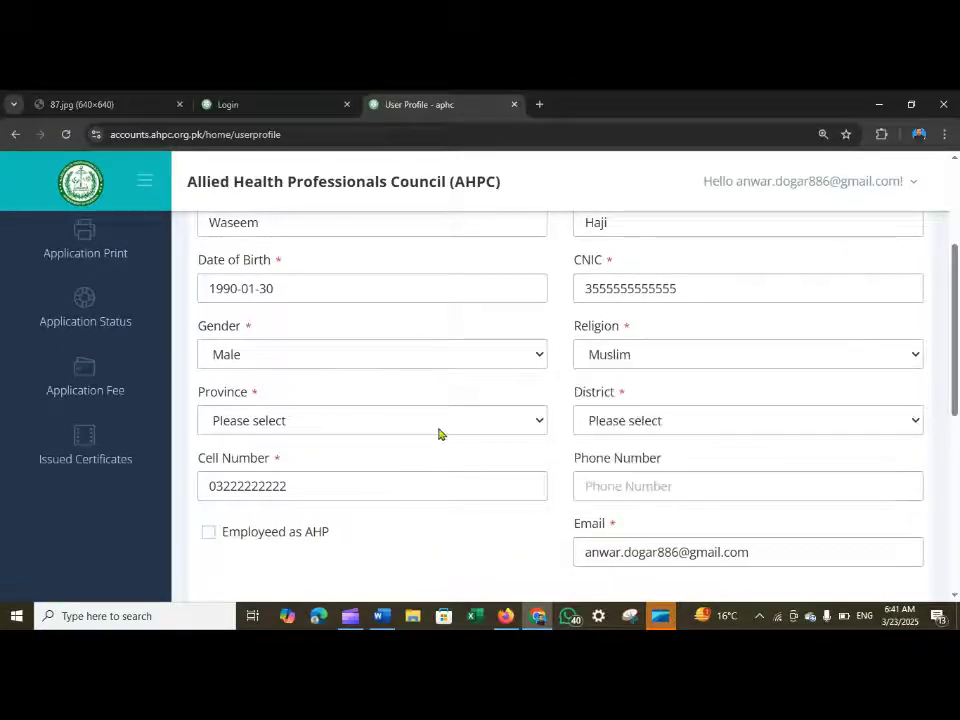
Set the Province to Punjab and the District to Kasur in the user profile
left_click(439, 428)
left_click(303, 262)
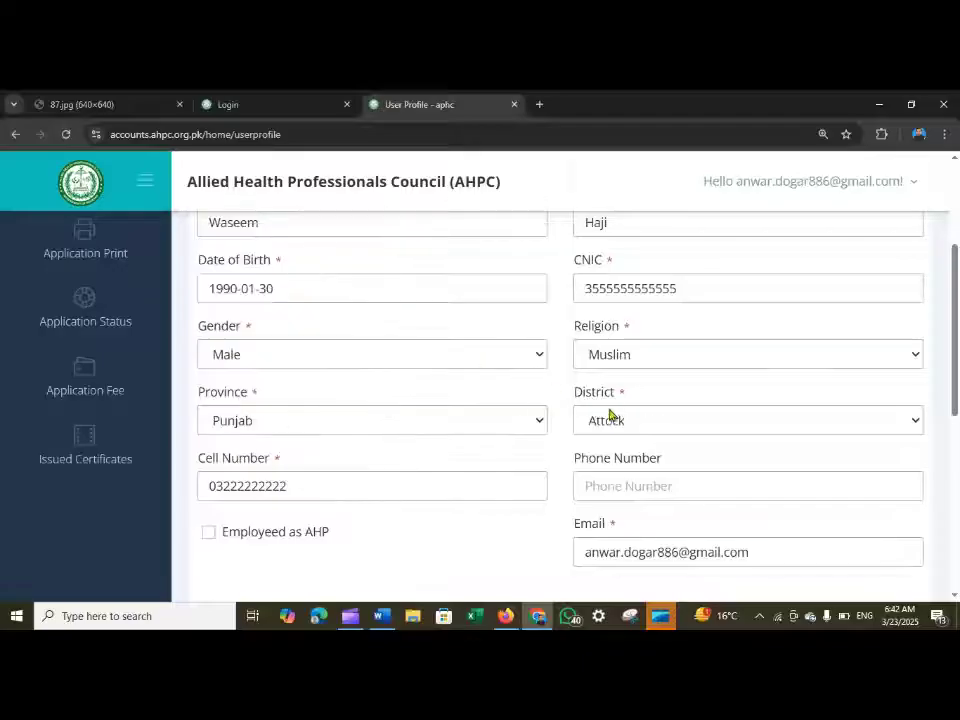
left_click(611, 418)
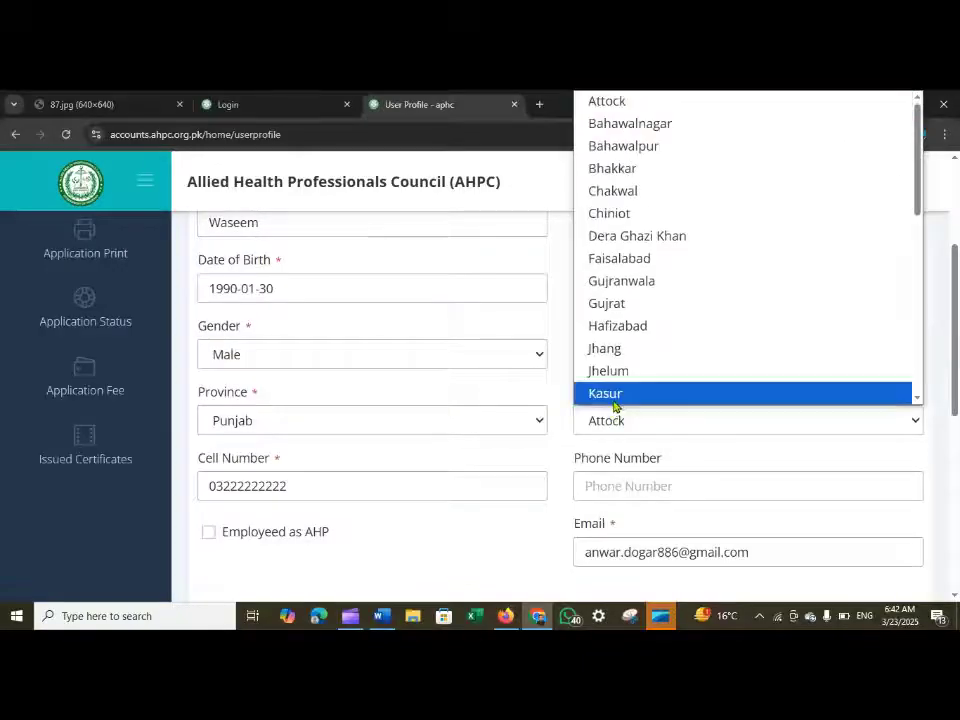
left_click(600, 396)
Fill in the applicant's phone number and mark the applicant as Employeed as AHP
scroll(606, 400, "down", 2)
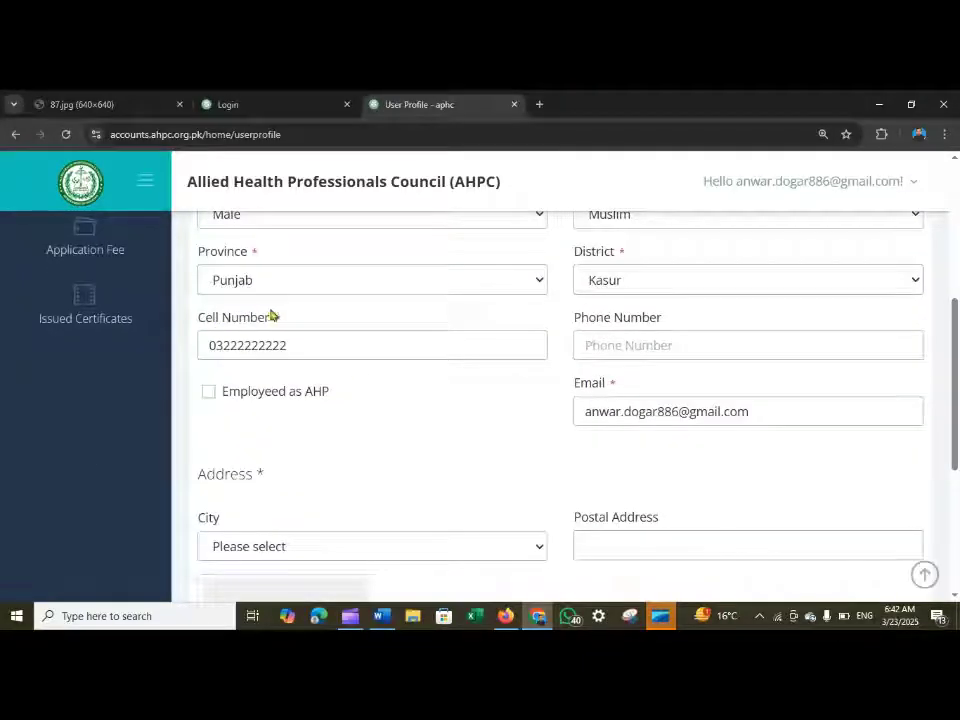
double_click(277, 317)
left_click(600, 343)
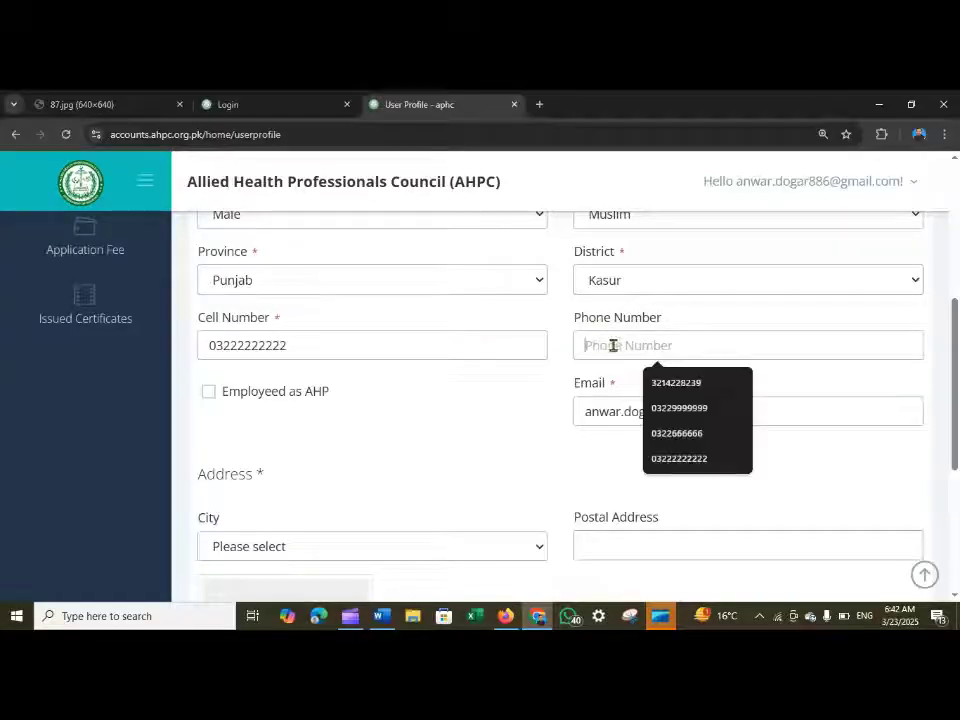
type("0300000000")
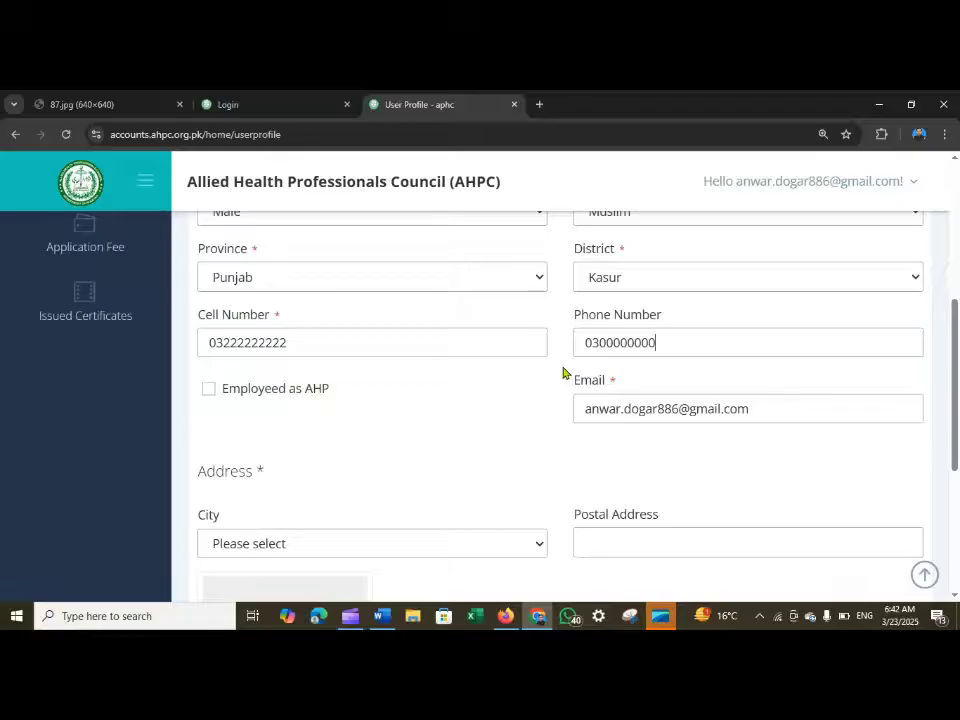
scroll(260, 372, "down", 1)
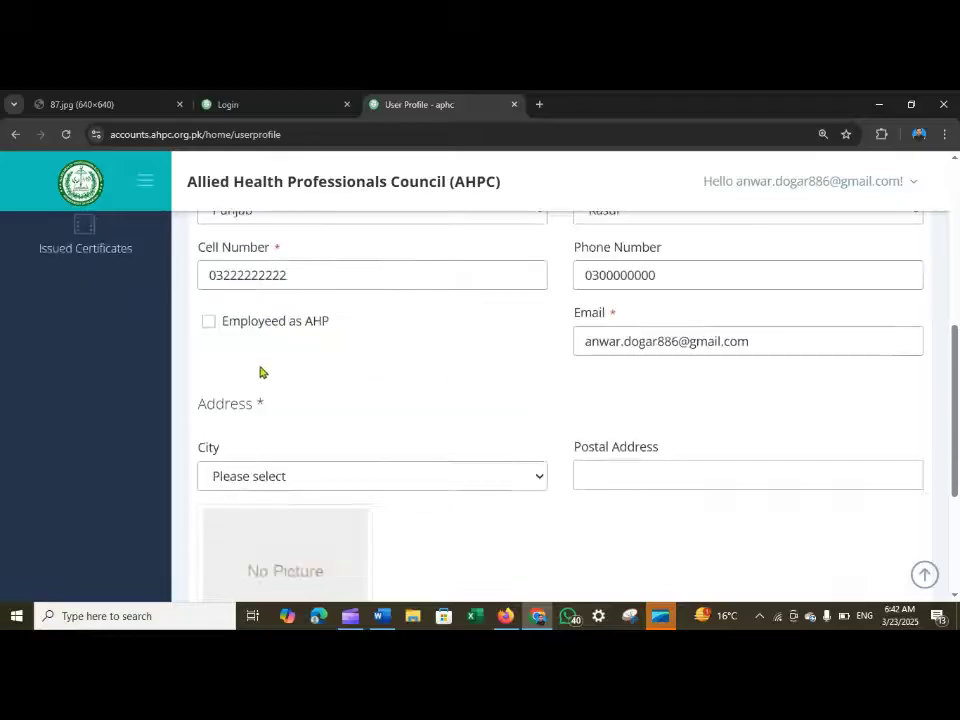
left_click(209, 323)
Set the City in the Address section to Other
scroll(315, 396, "down", 1)
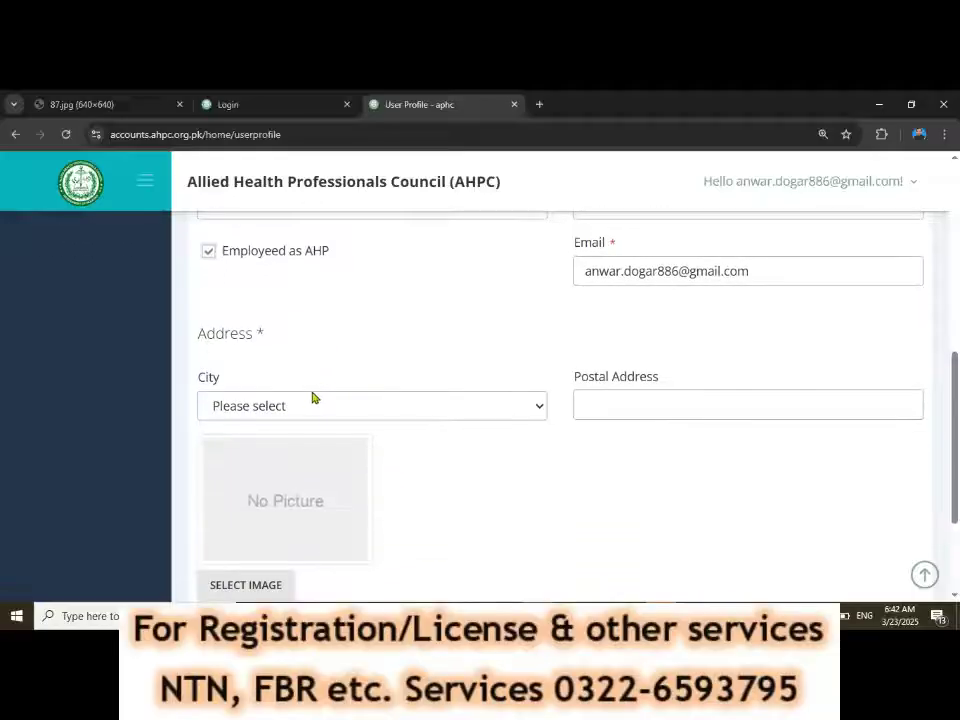
left_click(388, 407)
scroll(360, 221, "down", 1)
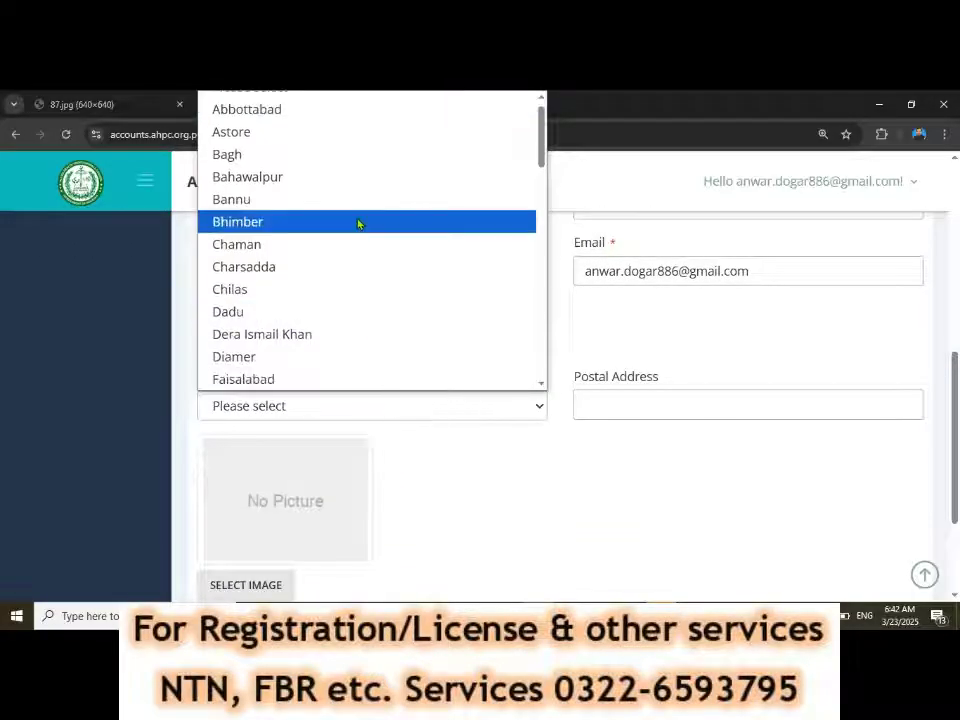
scroll(358, 285, "down", 10)
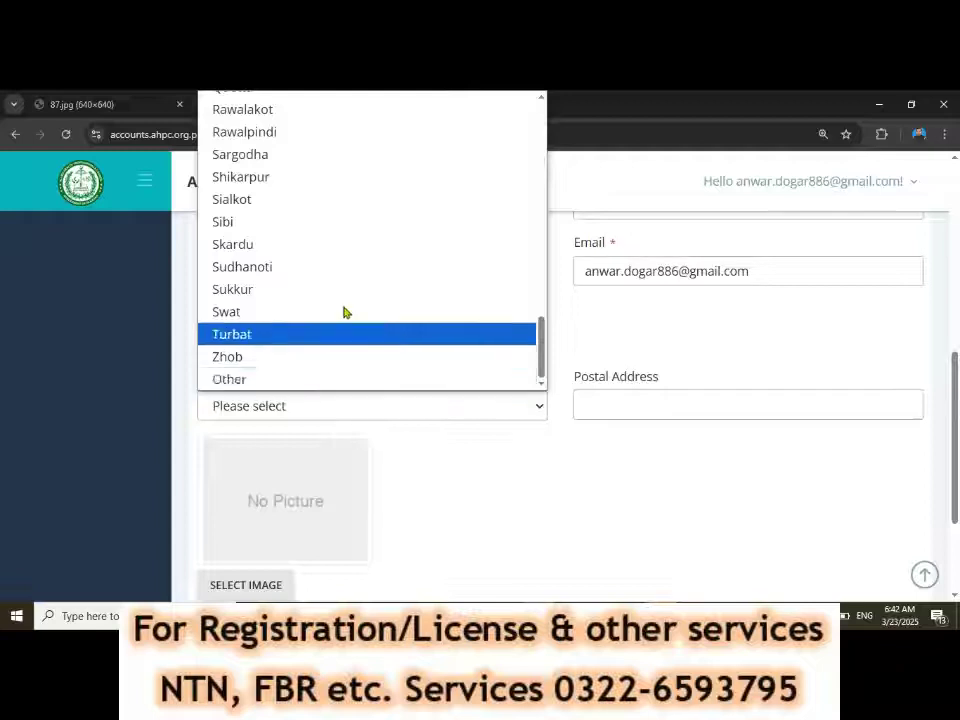
scroll(330, 230, "up", 10)
scroll(300, 300, "down", 10)
scroll(270, 250, "up", 6)
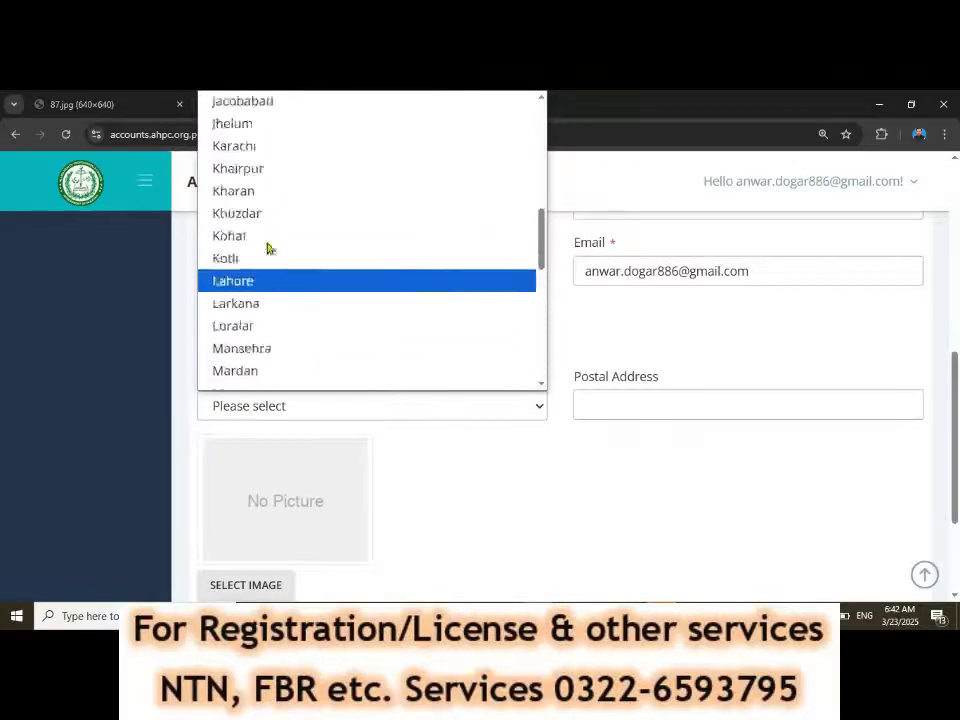
scroll(255, 354, "down", 8)
left_click(237, 382)
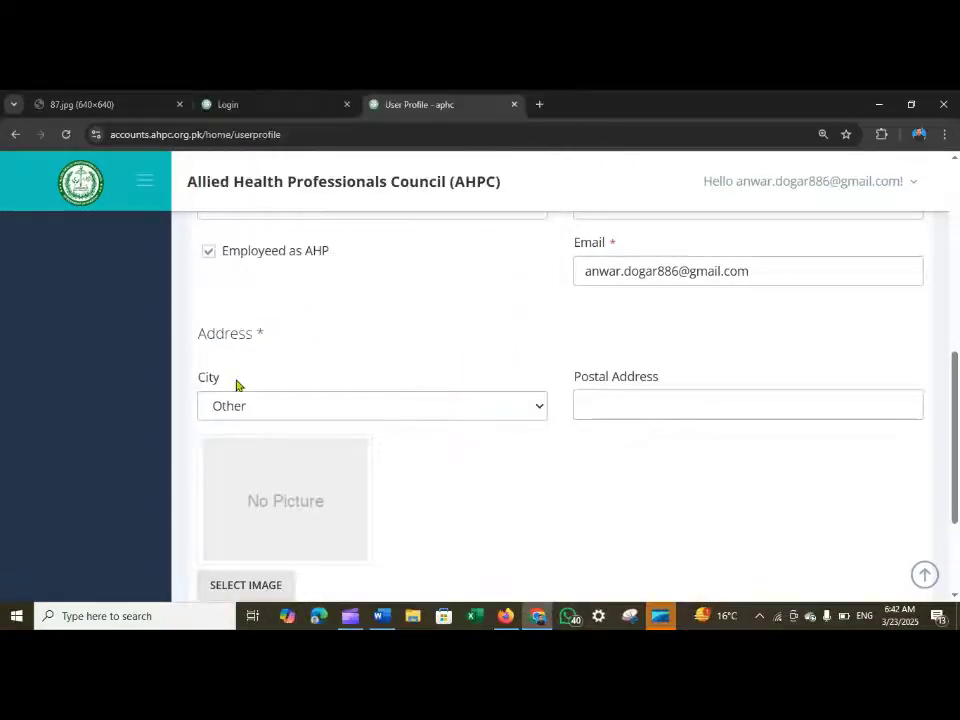
Fill in the applicant's postal address using the suggested saved entry
left_click(607, 399)
type("Fero")
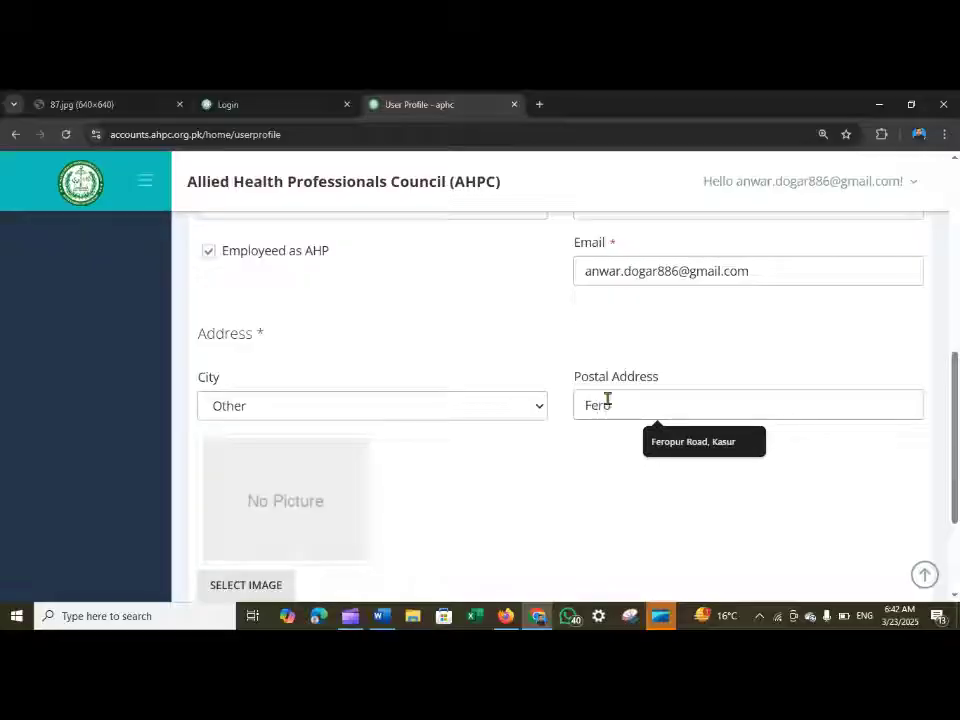
left_click(692, 447)
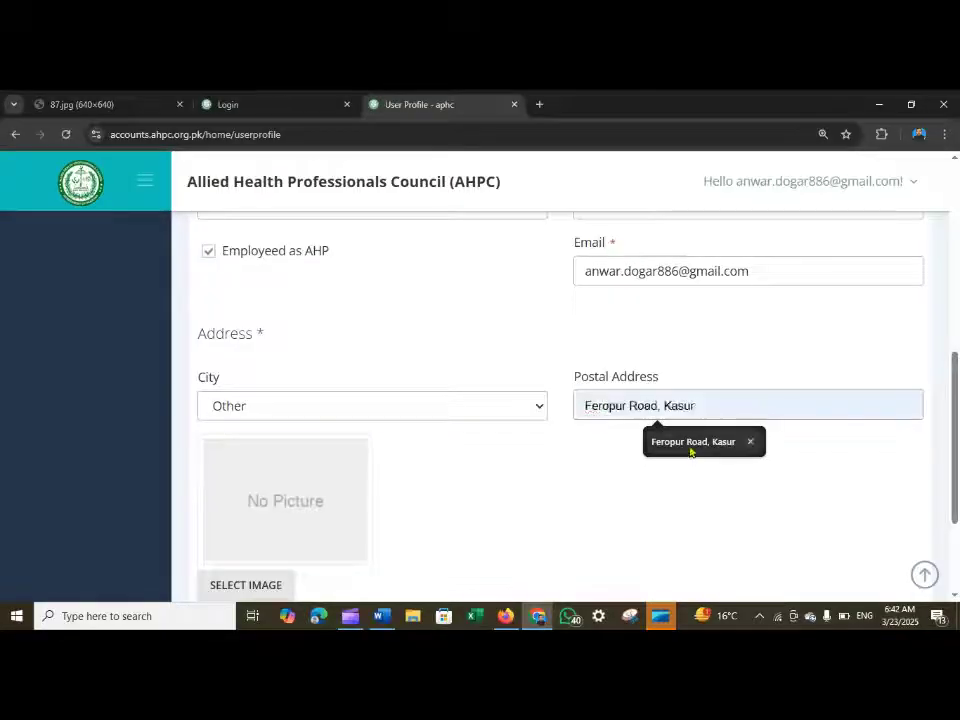
Add the IIII image from the Music folder as the applicant's profile picture
scroll(500, 406, "down", 2)
scroll(475, 385, "up", 8)
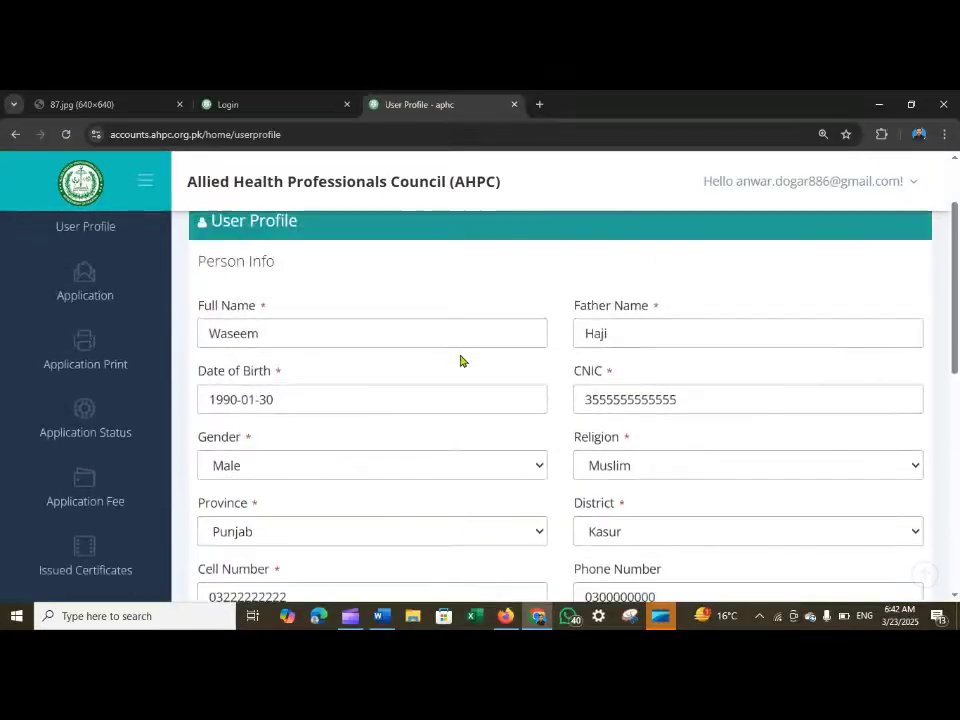
scroll(440, 355, "down", 8)
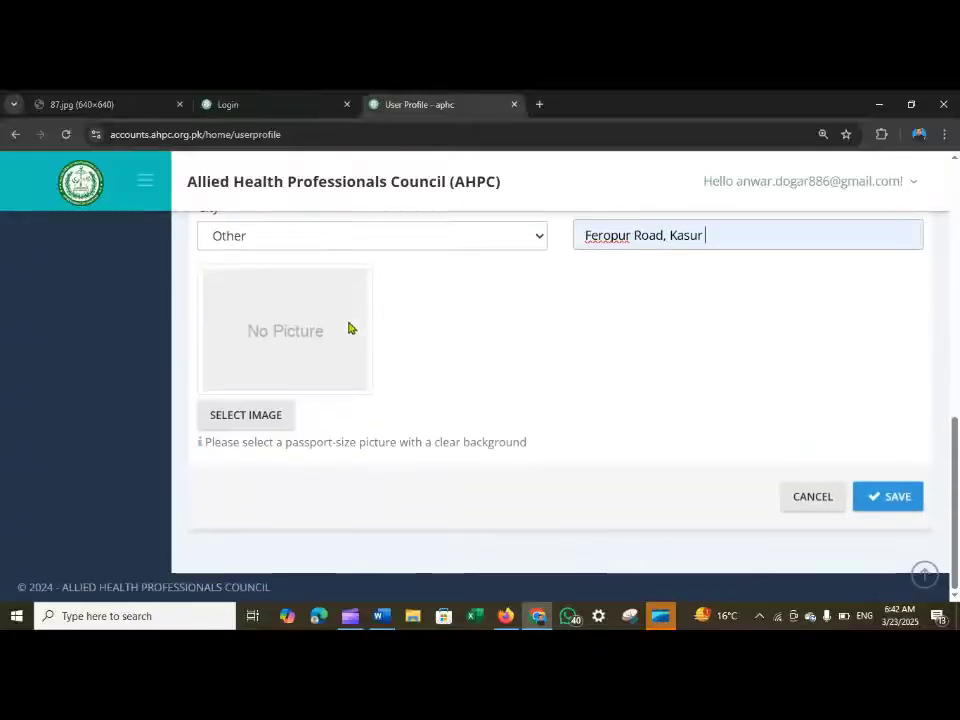
left_click(276, 424)
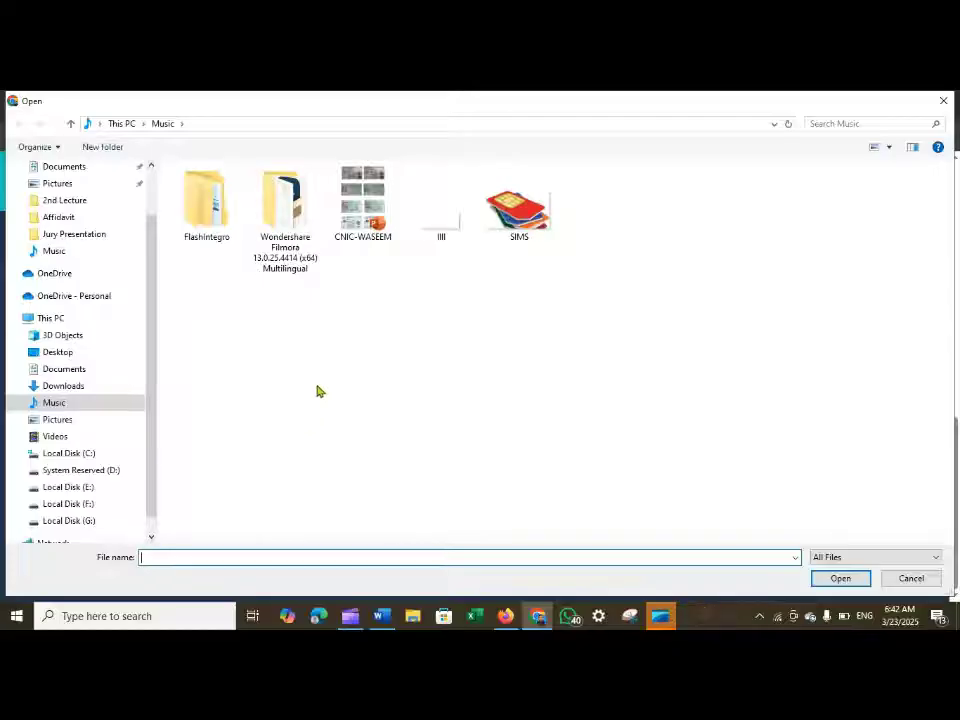
double_click(427, 229)
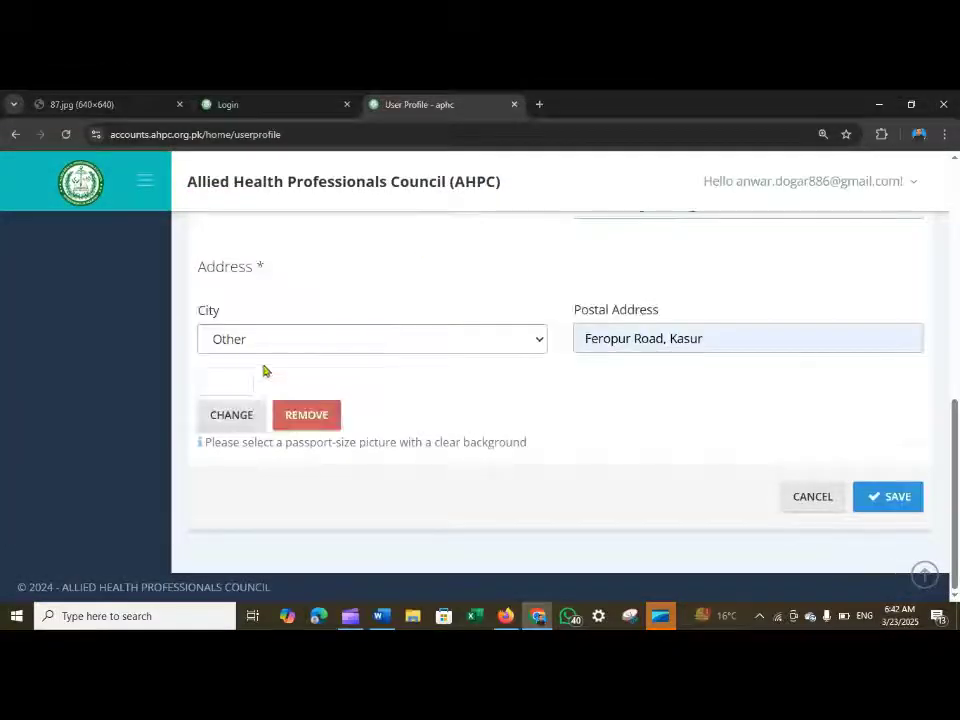
Check the entered profile details, save the profile without storing the address in the browser, and confirm the submission
scroll(420, 364, "up", 10)
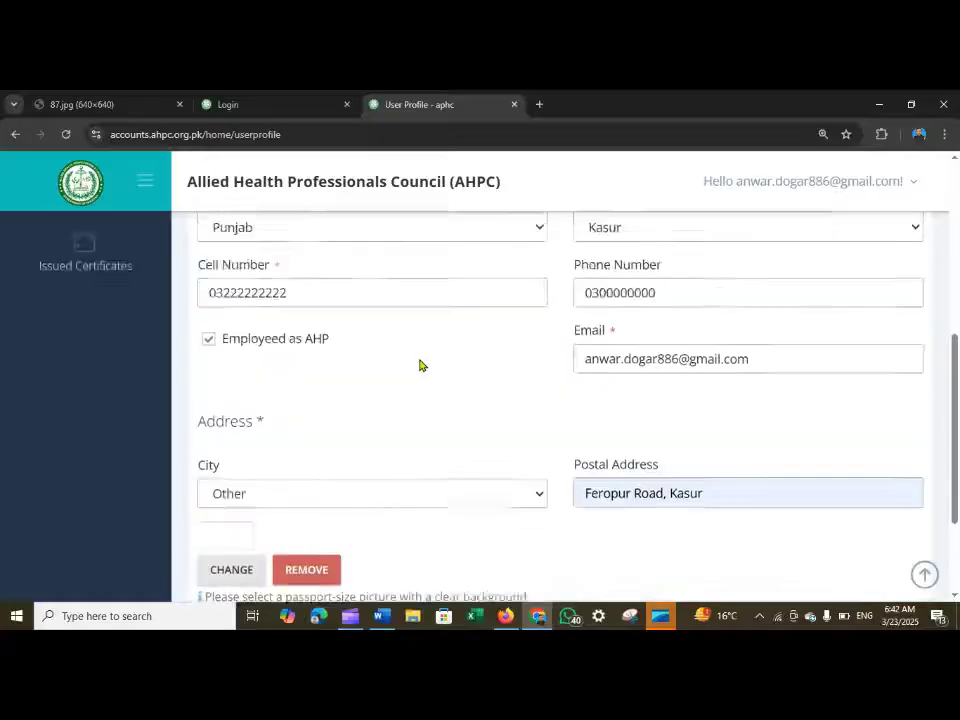
scroll(456, 366, "down", 2)
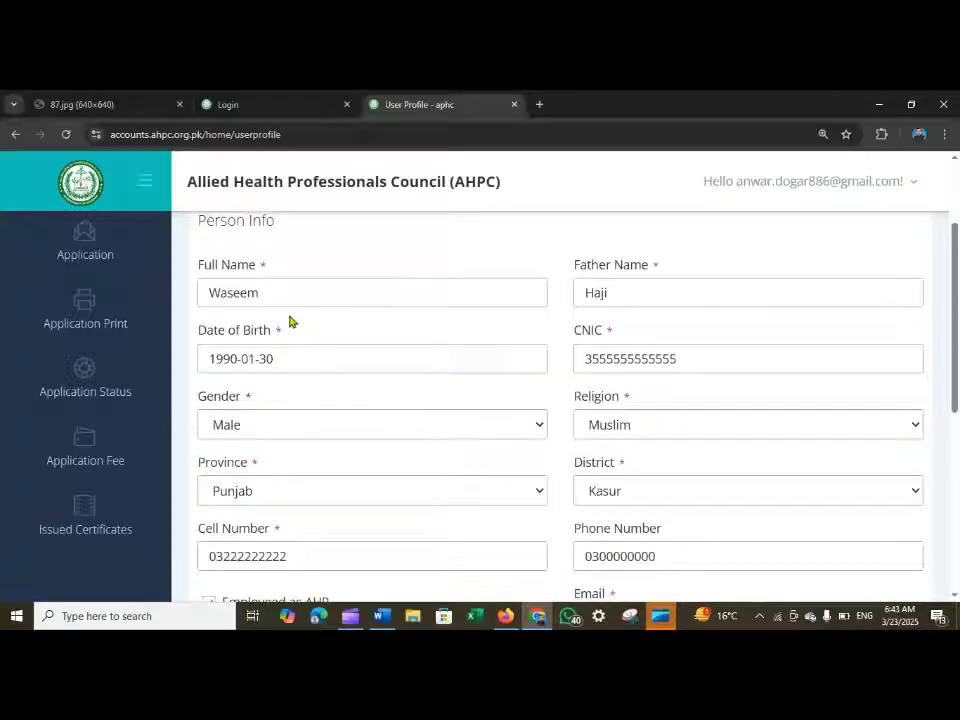
scroll(537, 344, "down", 8)
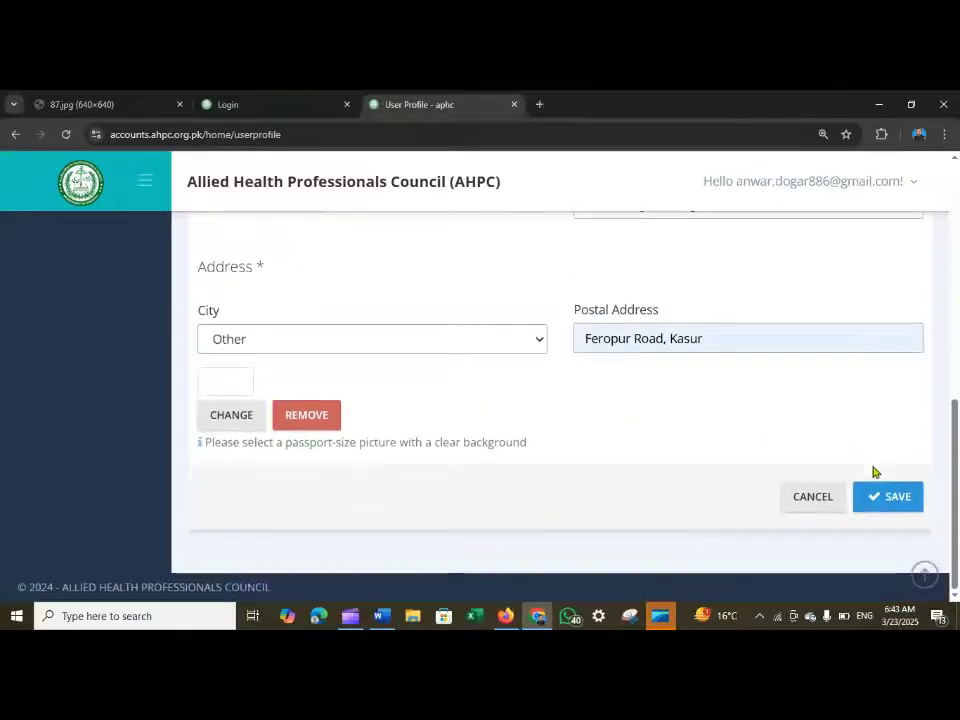
left_click(894, 497)
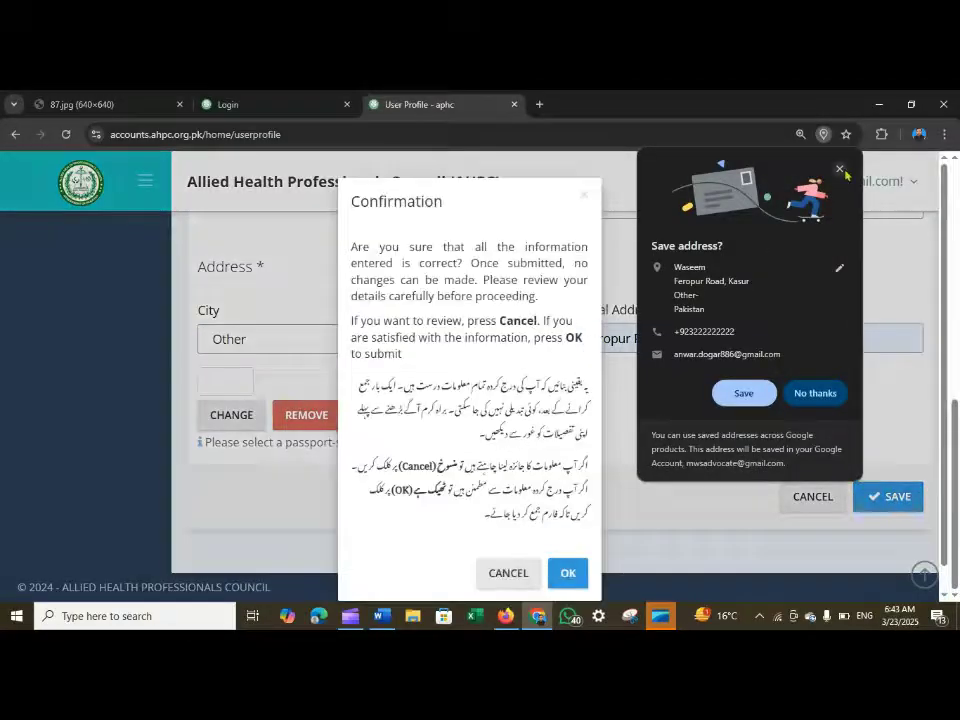
left_click(839, 169)
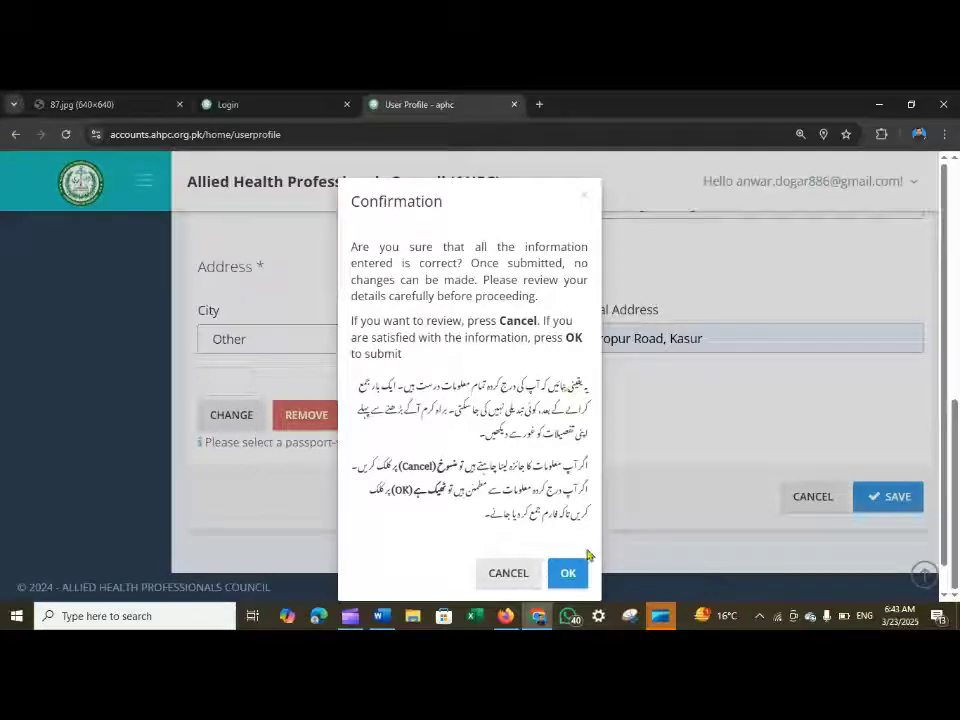
left_click(568, 574)
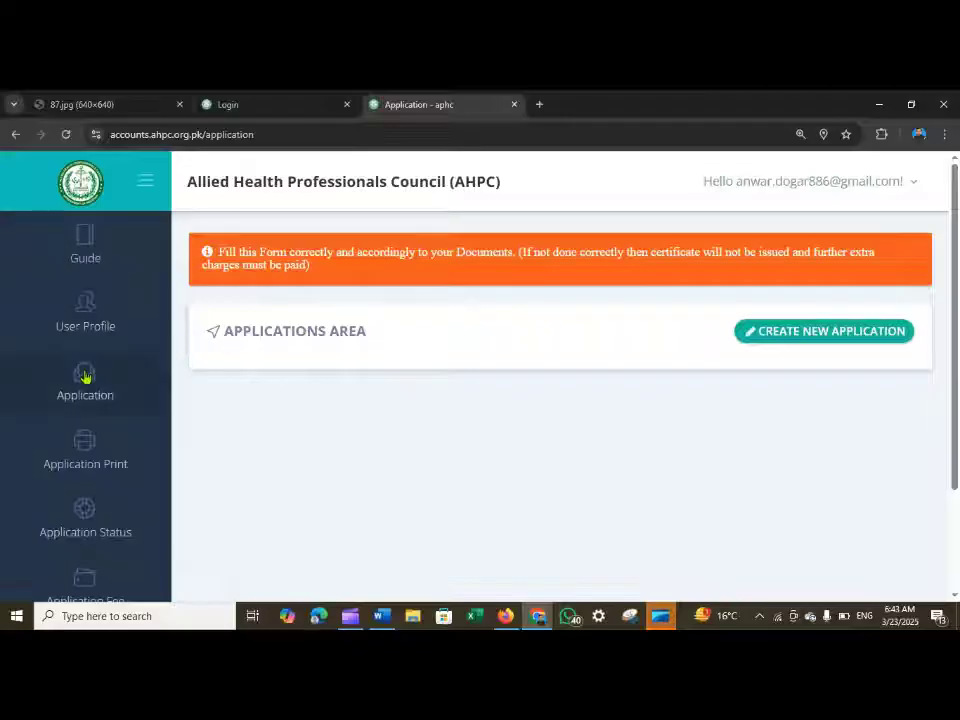
Review the submitted user profile from personal details to address and picture, also opening the application status page
left_click(66, 320)
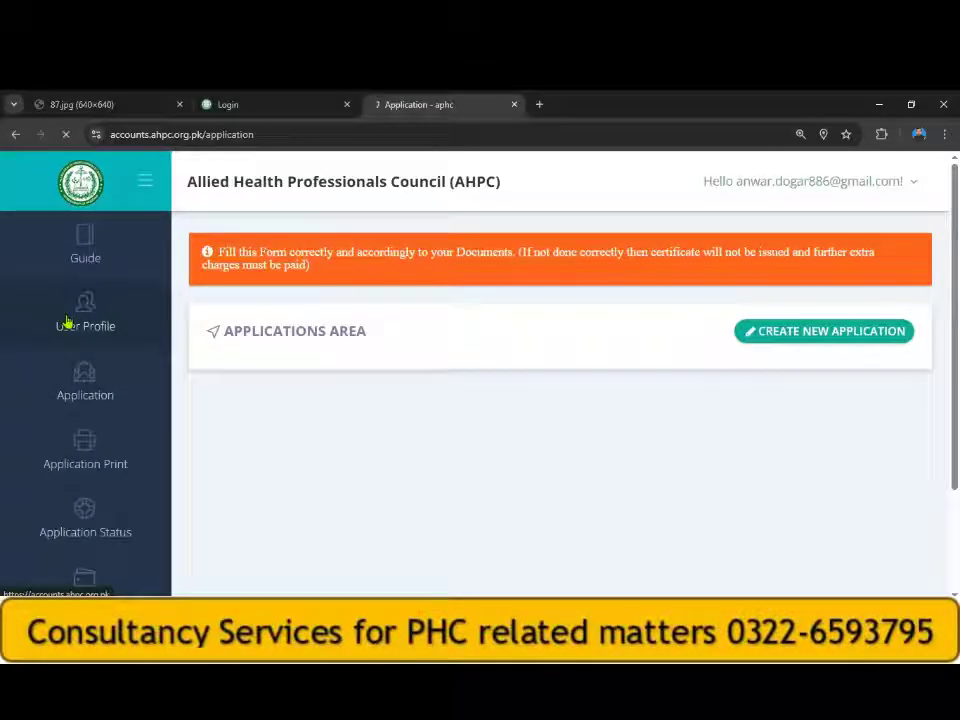
scroll(446, 407, "down", 5)
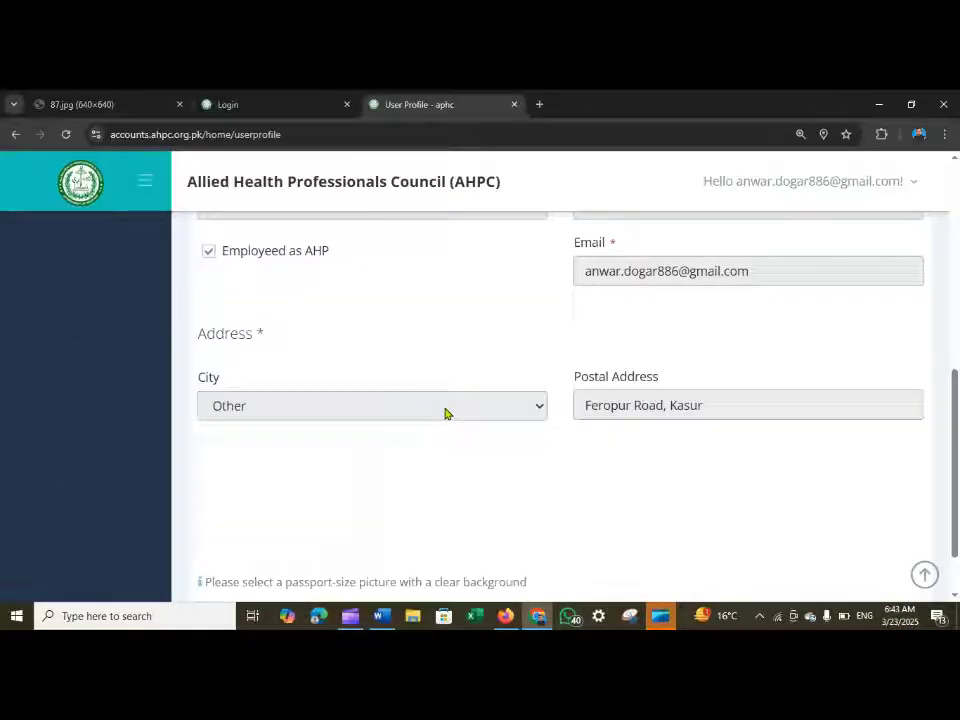
scroll(446, 413, "up", 5)
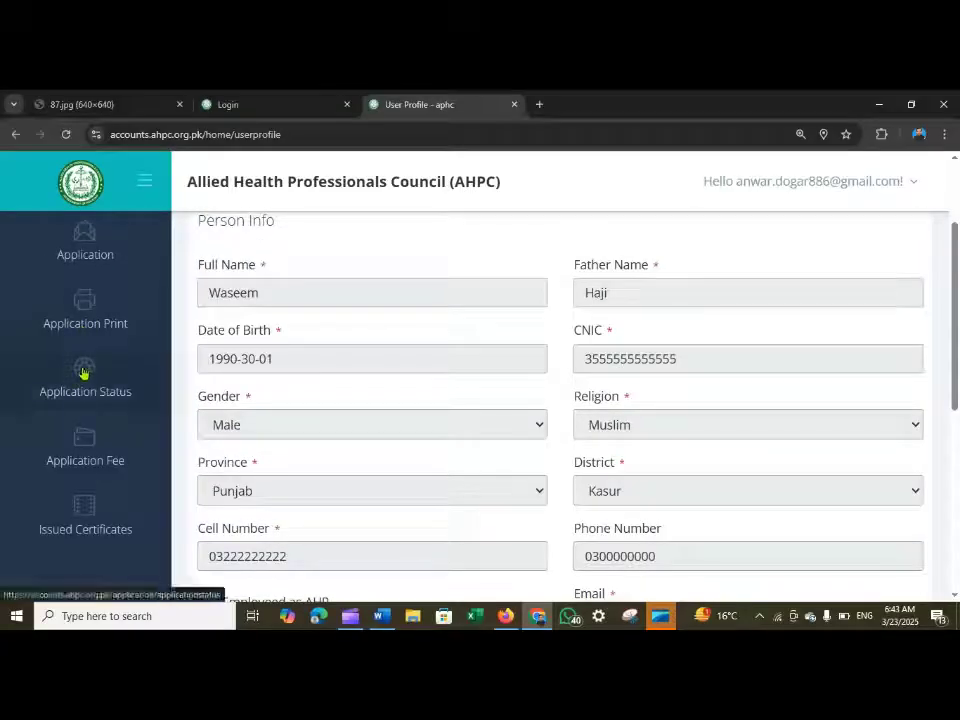
left_click(105, 371)
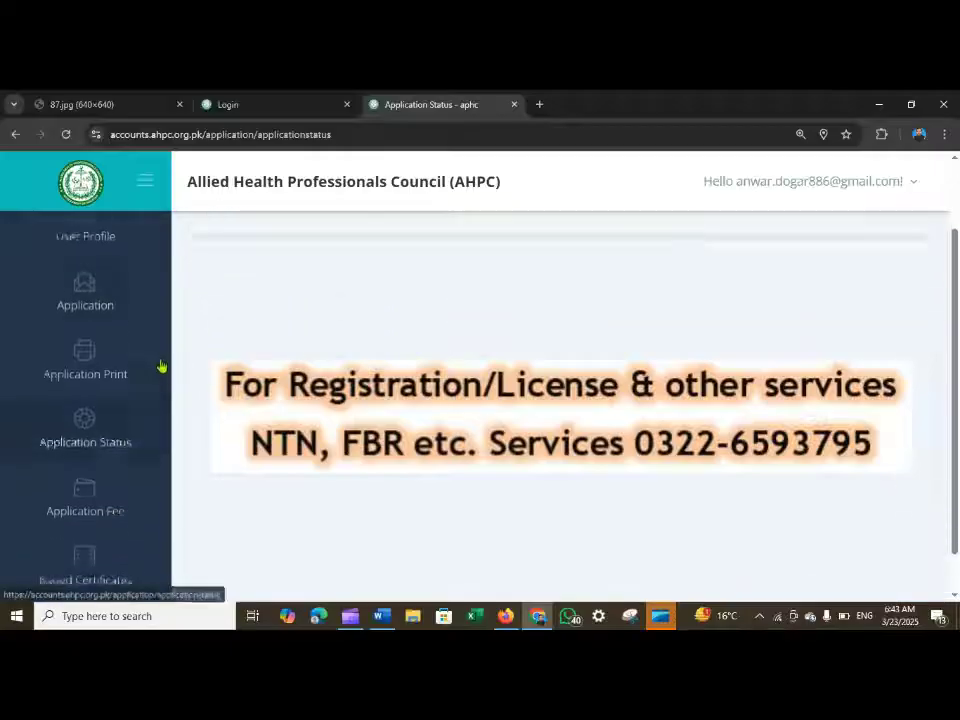
scroll(600, 400, "down", 10)
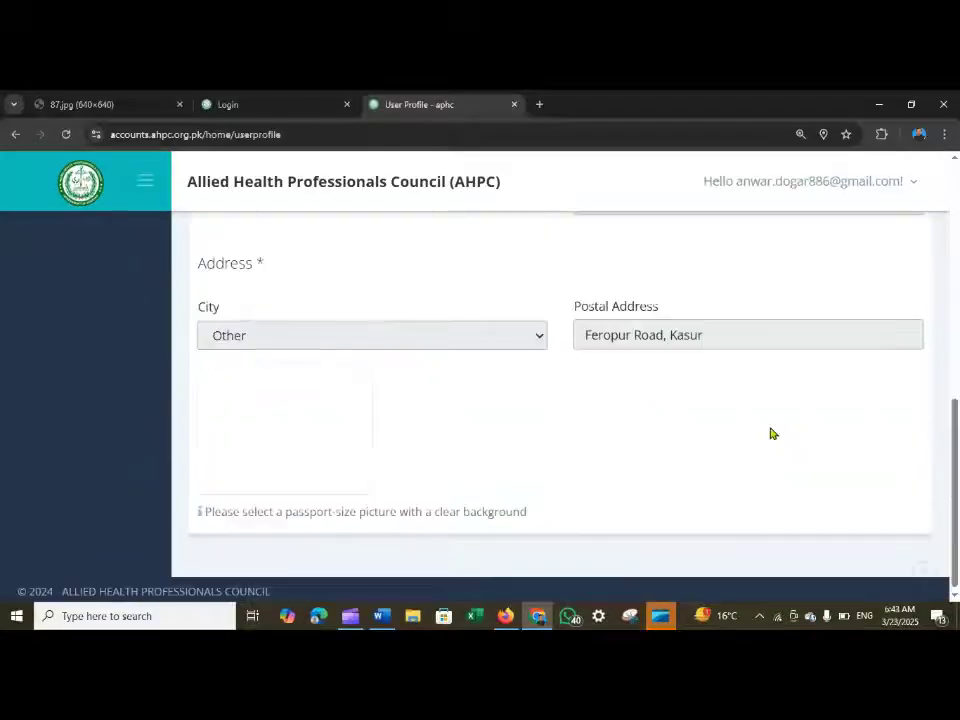
scroll(265, 336, "up", 1)
scroll(265, 338, "up", 5)
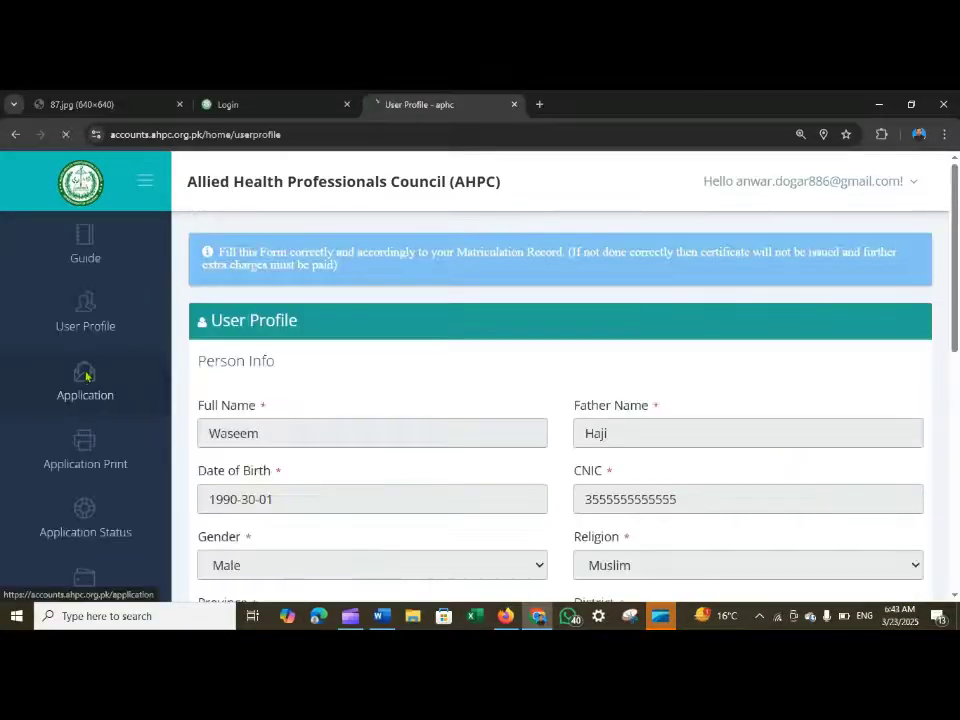
Create a new application with the type New Registration for BS (16 Years Graduation)
left_click(86, 375)
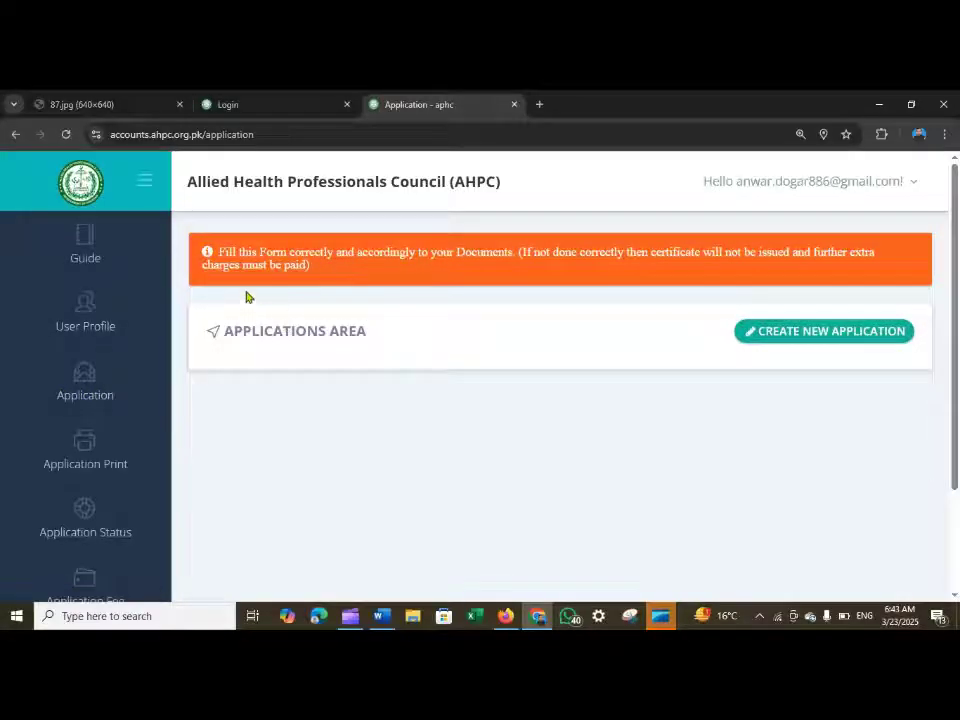
left_click(832, 340)
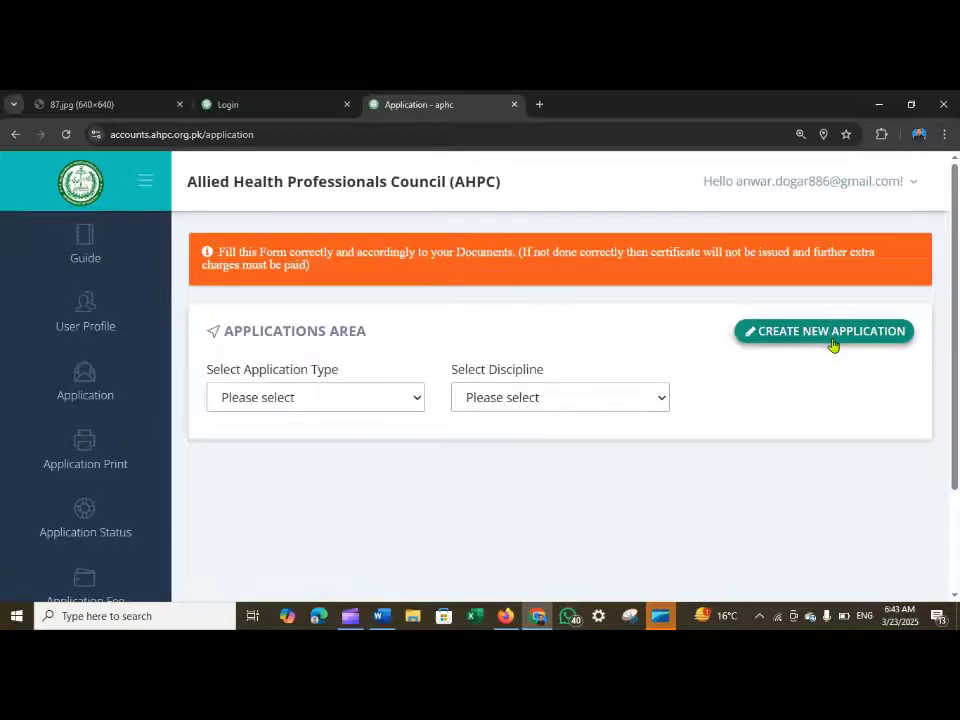
scroll(836, 347, "down", 1)
left_click(301, 333)
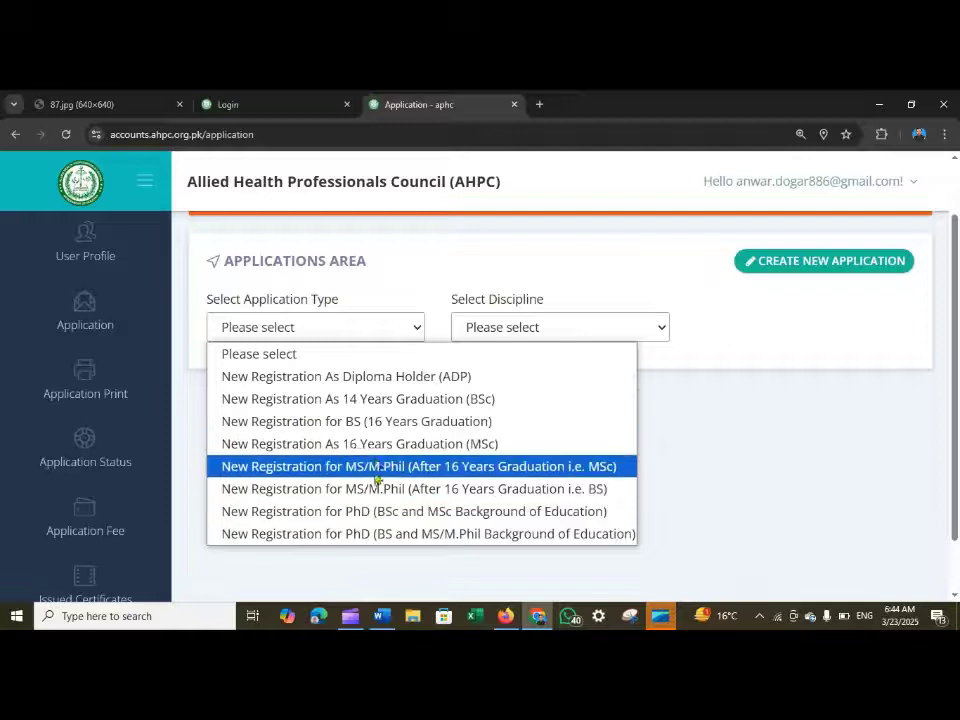
left_click(375, 421)
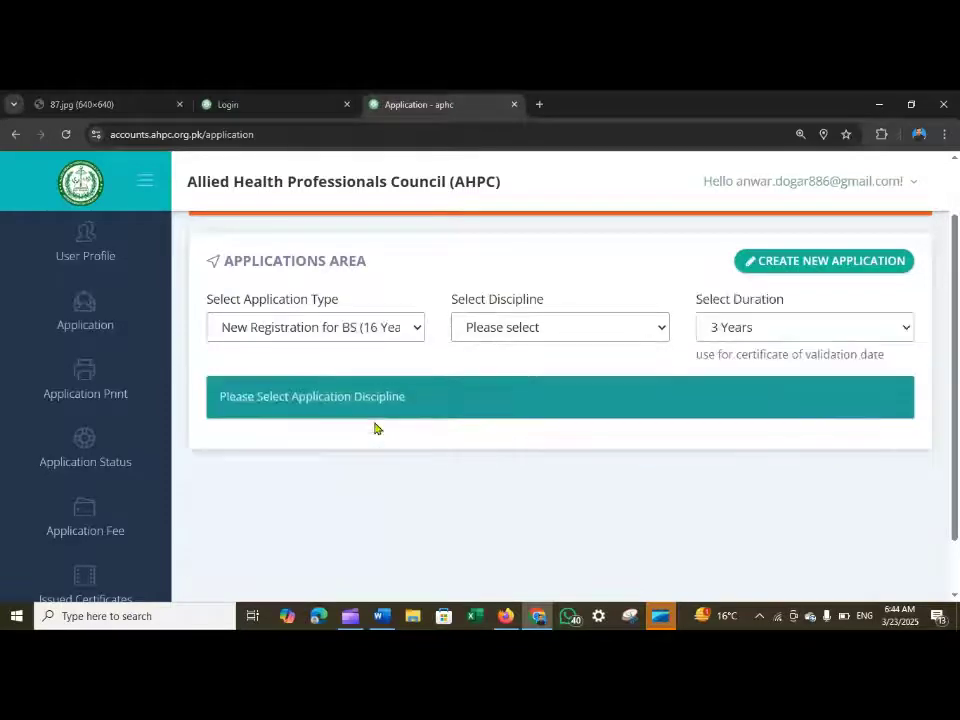
Set the application's discipline to Aesthetics and skin care Technology and its duration to 3 Years
left_click(521, 334)
scroll(553, 420, "down", 5)
scroll(574, 545, "up", 6)
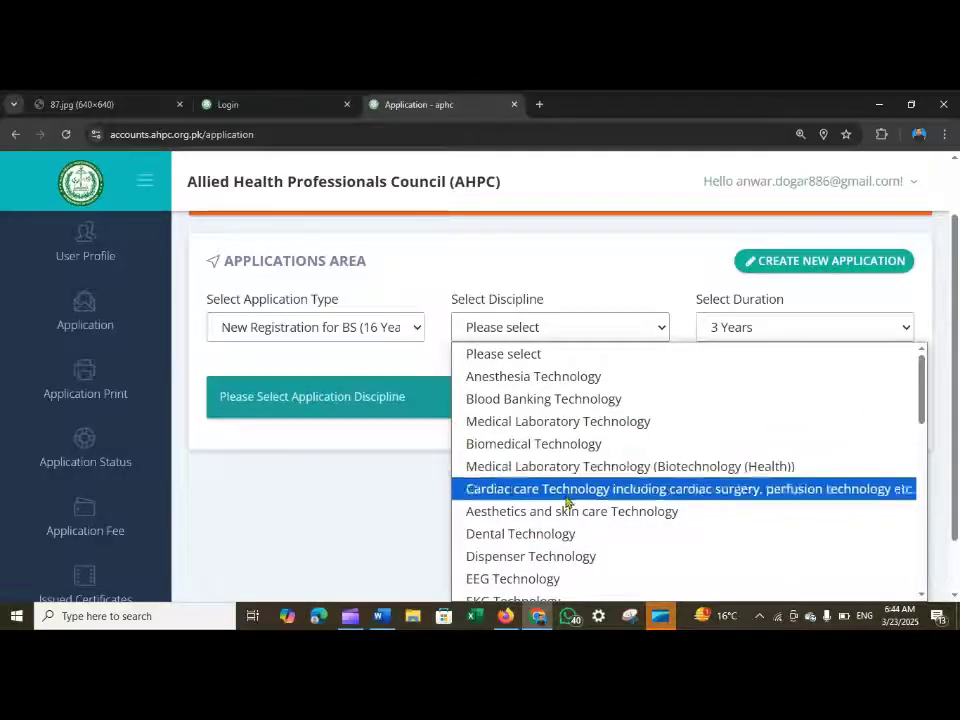
left_click(561, 512)
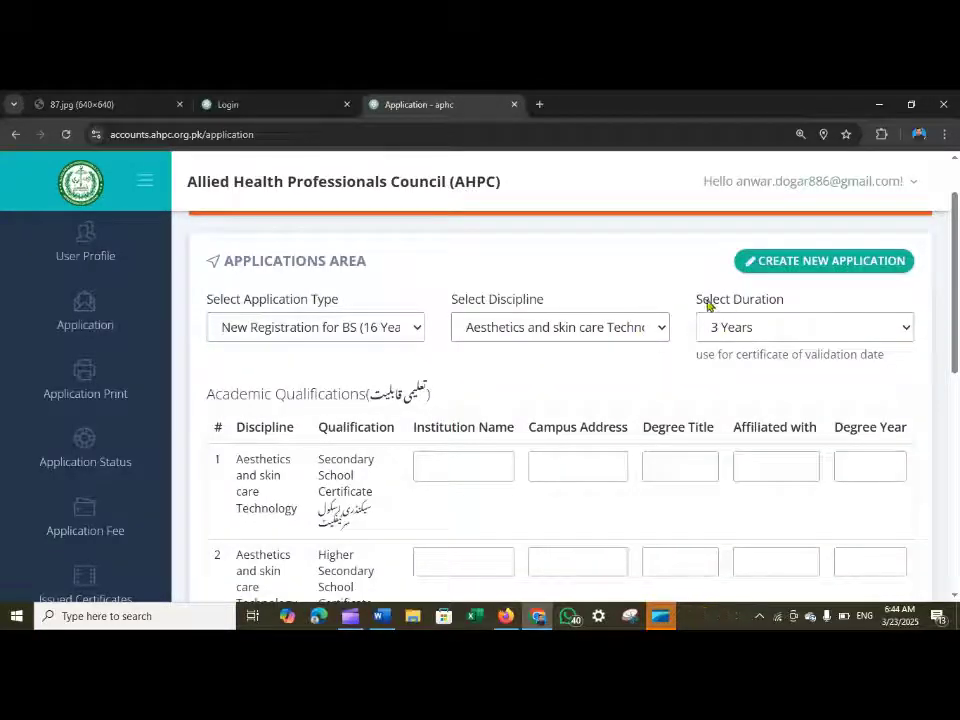
left_click(756, 331)
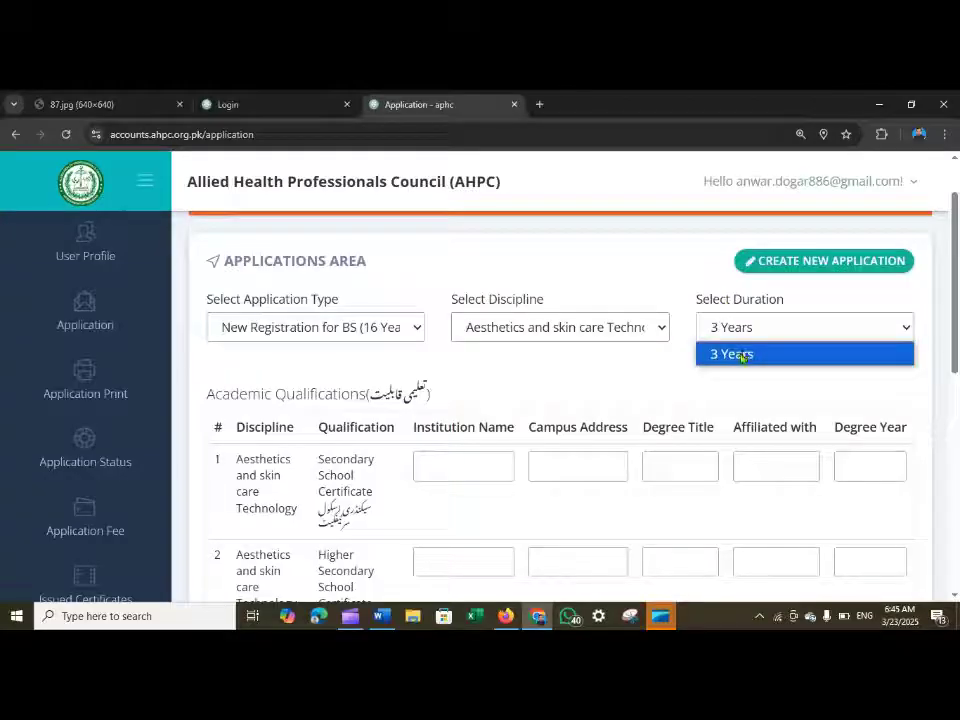
left_click(740, 354)
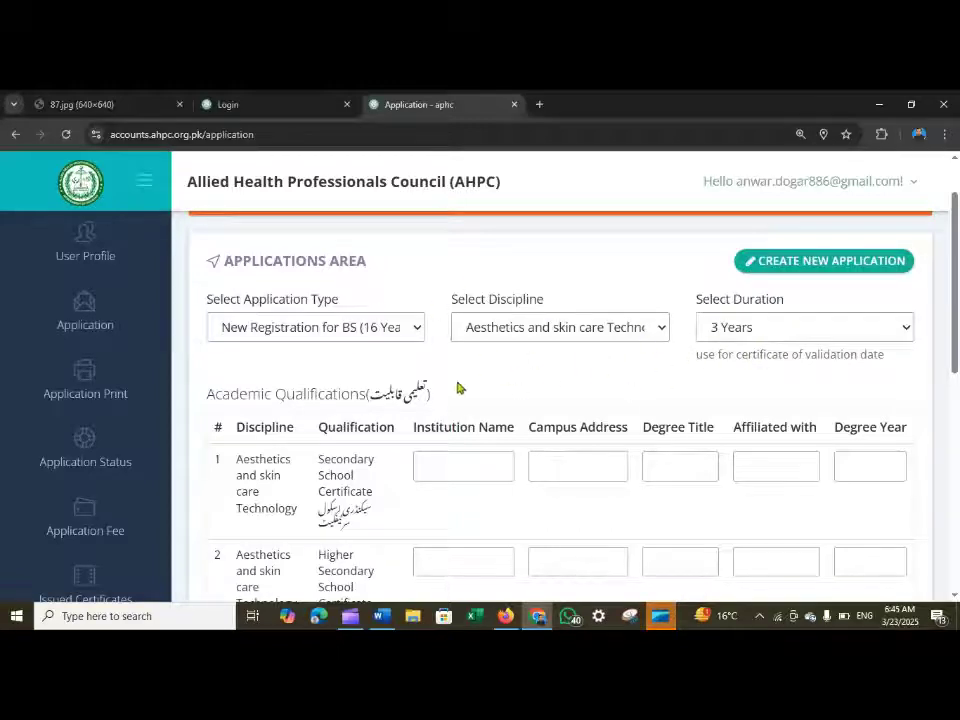
scroll(550, 358, "down", 1)
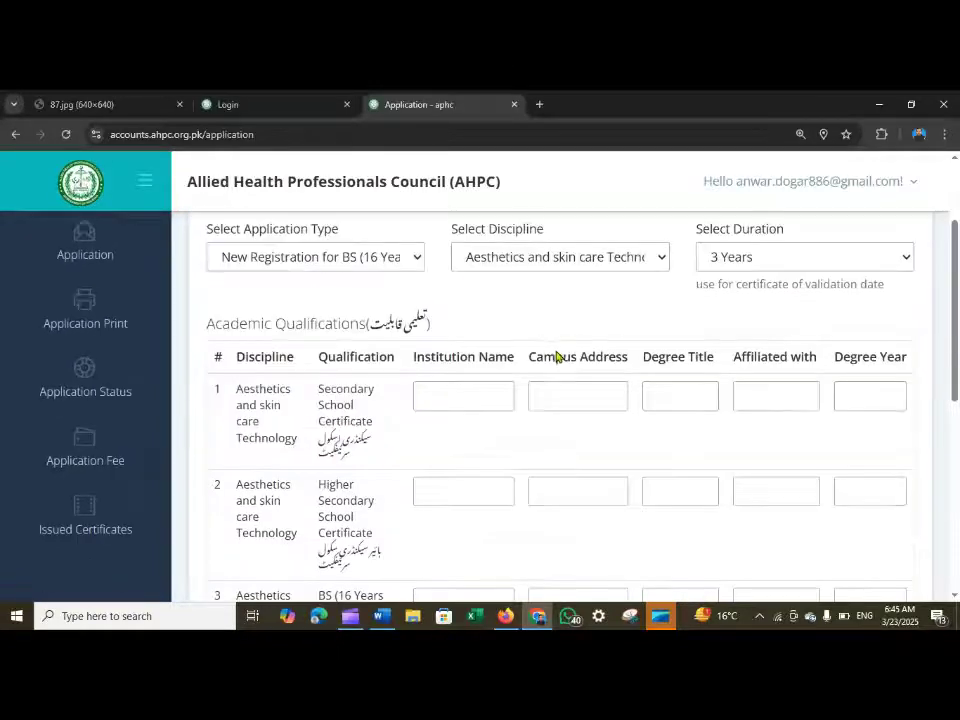
scroll(556, 352, "down", 2)
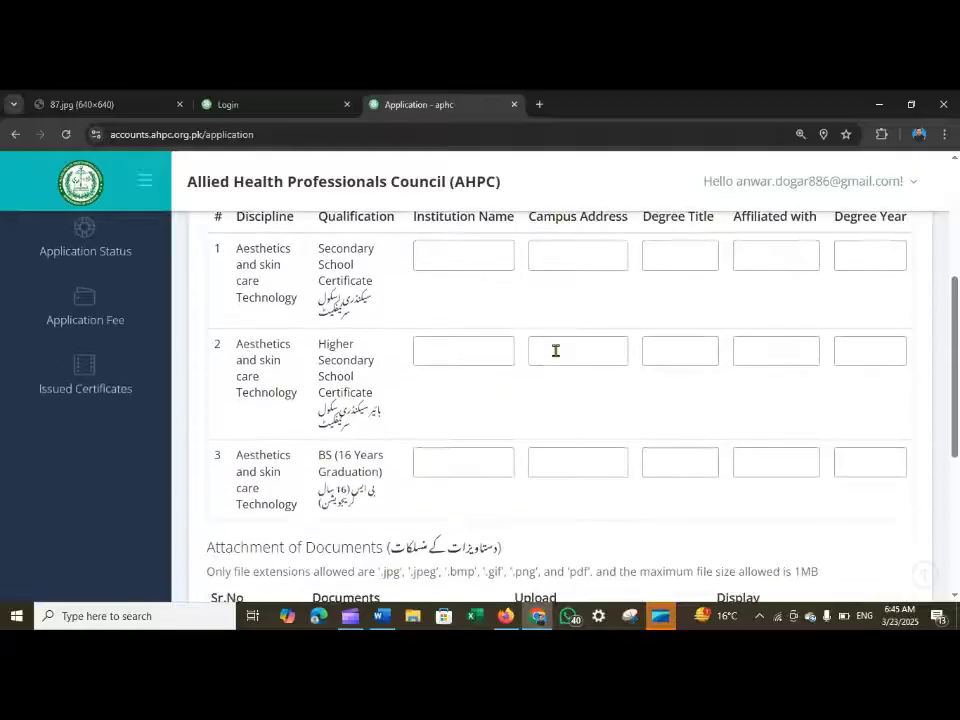
left_click(473, 253)
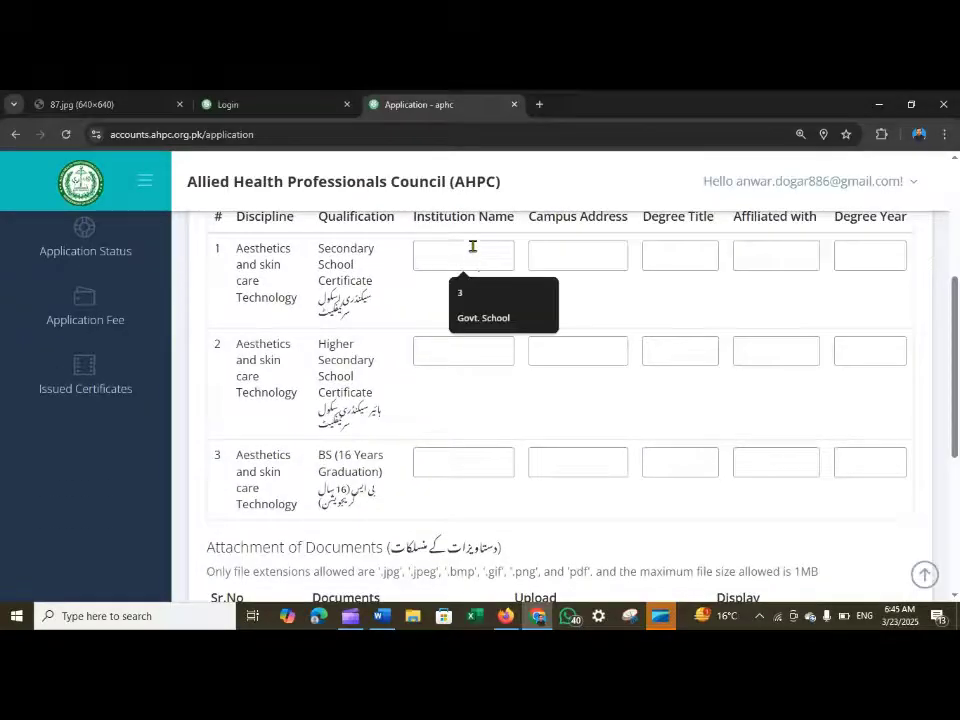
key("Down")
key("Return")
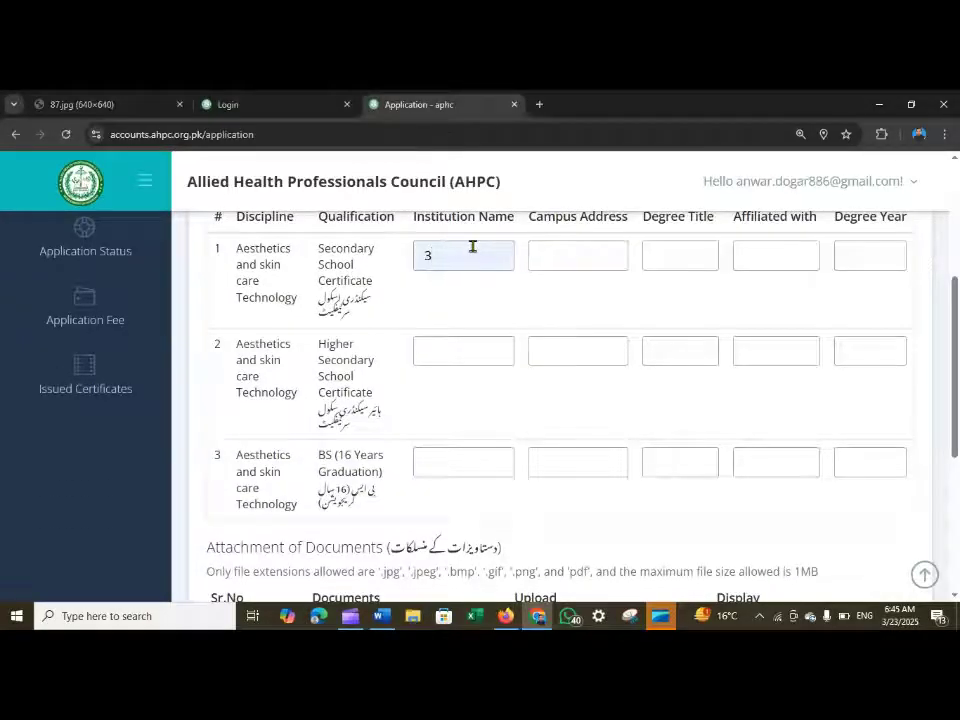
key("BackSpace")
Fill the Secondary School Certificate row with institution Govt. School, campus Kasur, degree Matric, affiliation BISE Lahore and degree year 2
left_click(480, 257)
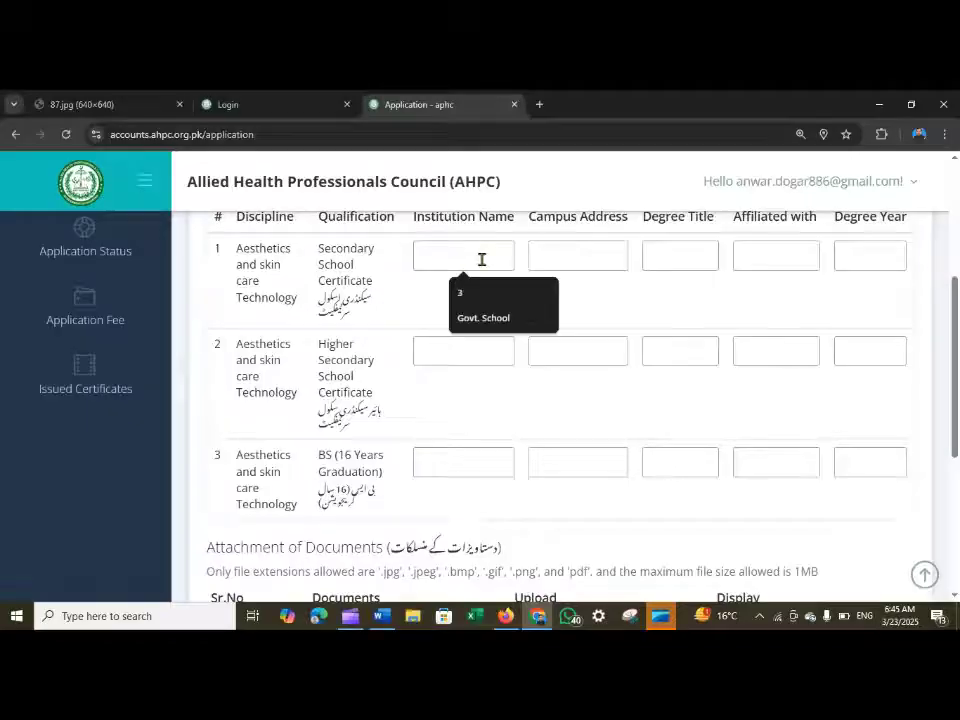
left_click(512, 318)
left_click(564, 250)
left_click(589, 302)
left_click(655, 260)
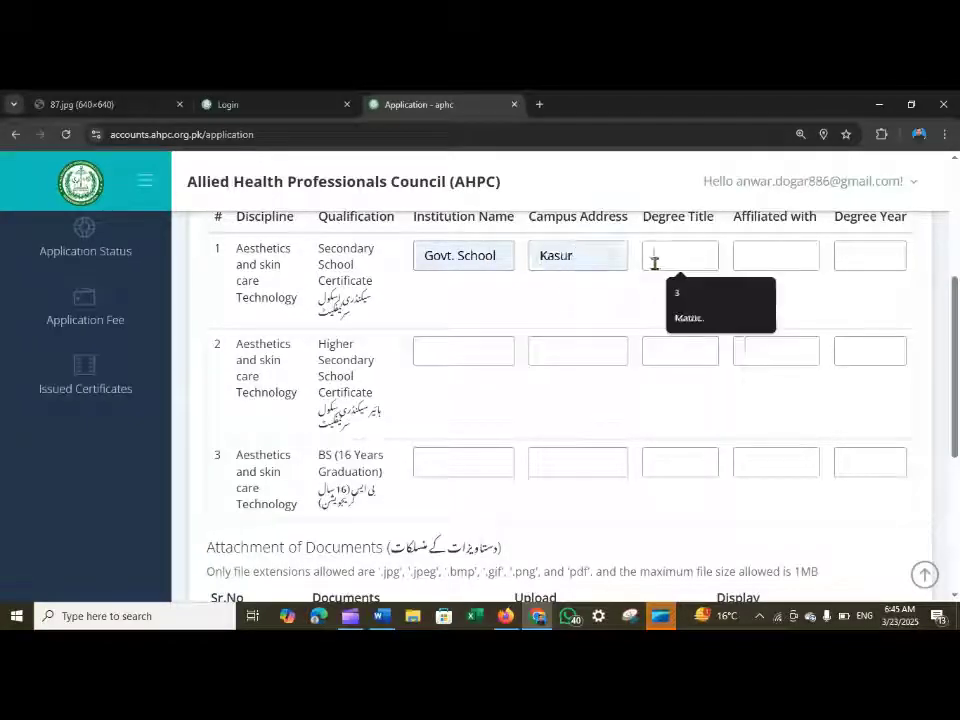
left_click(680, 320)
left_click(746, 255)
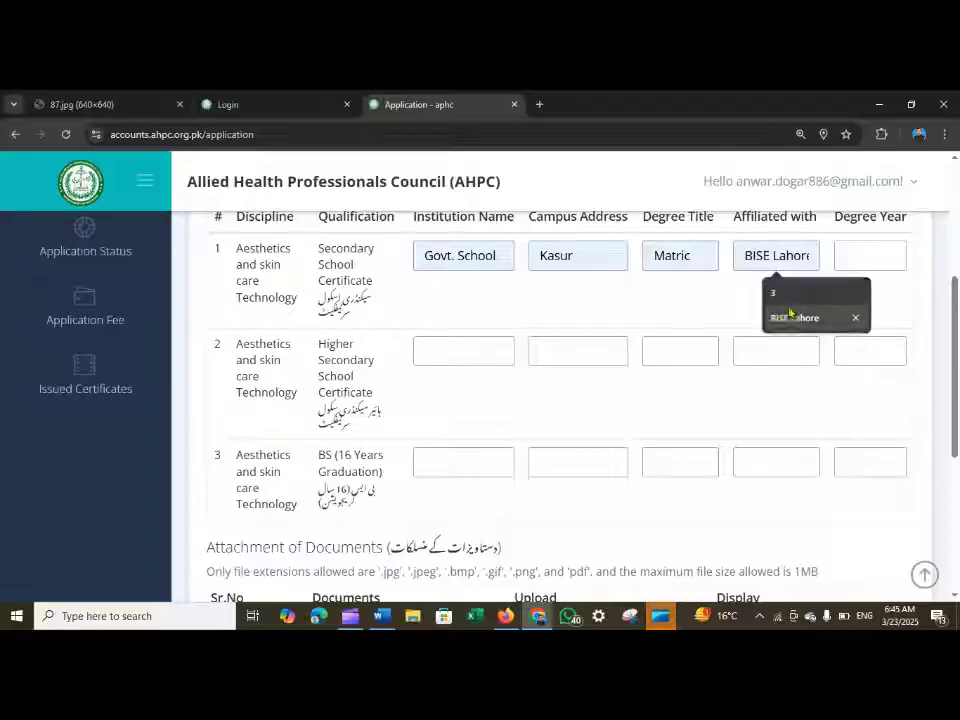
left_click(790, 315)
left_click(857, 262)
type("2")
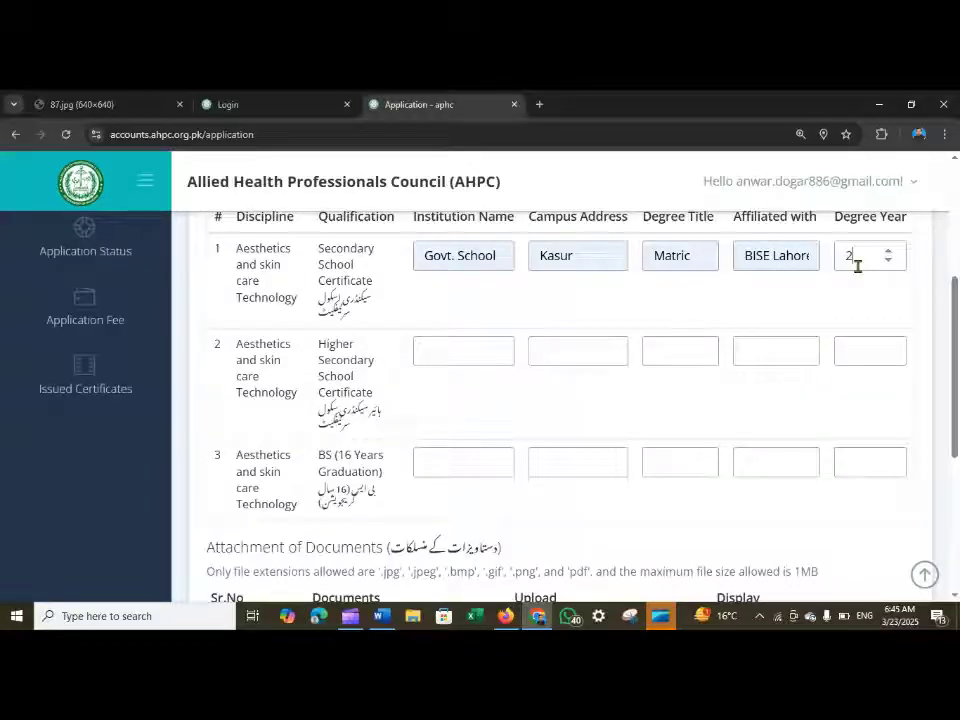
Fill the Higher Secondary School Certificate row with institution Fsc, campus Kasur, degree Fsc Pre Medical, affiliation BISE Lahore and degree year 2
left_click(457, 347)
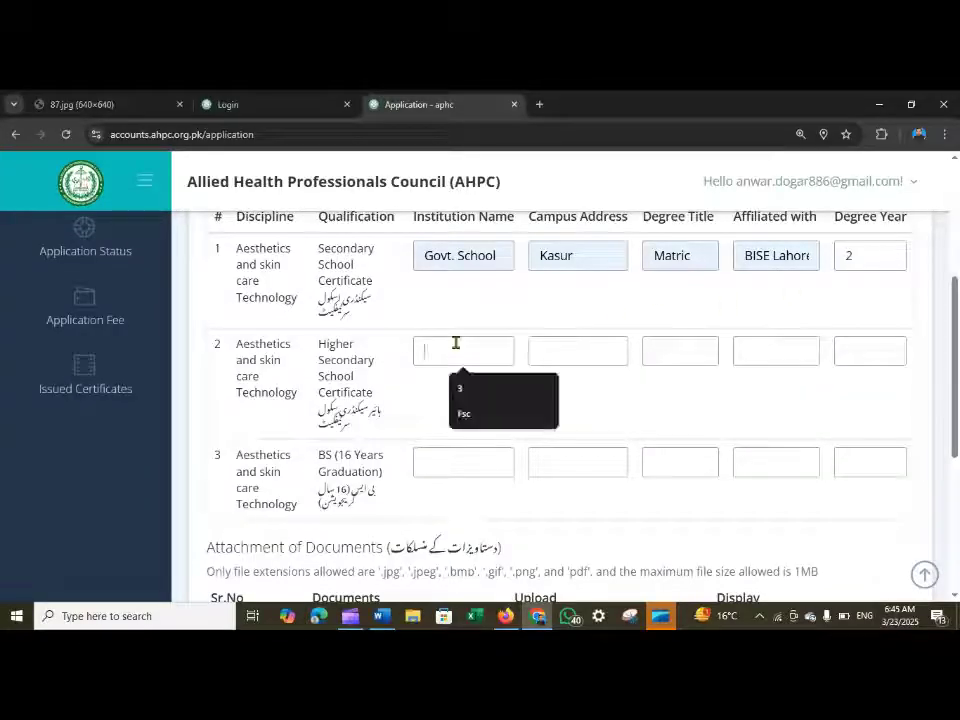
left_click(463, 413)
left_click(563, 347)
left_click(588, 428)
left_click(697, 350)
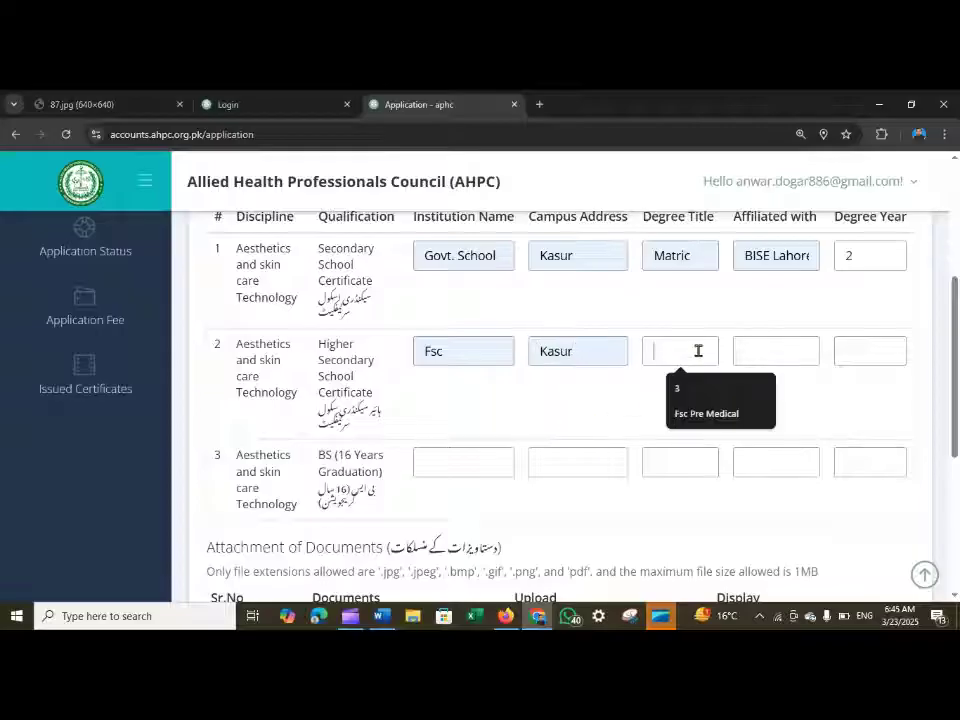
left_click(677, 418)
left_click(763, 342)
left_click(782, 420)
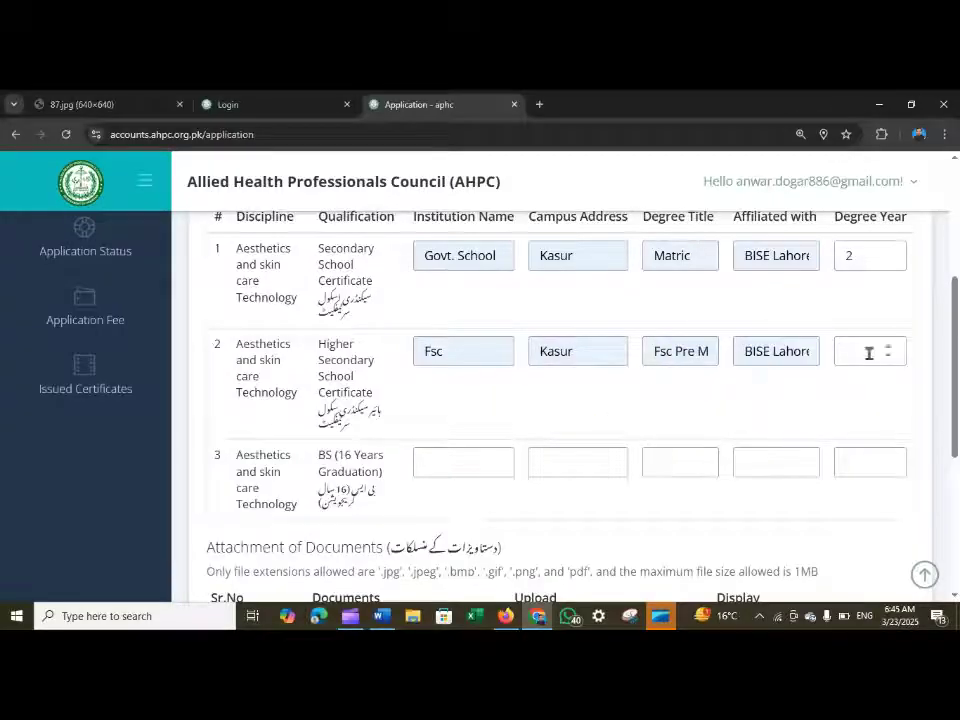
Fill the BS (16 Years Graduation) row with institution GC University, campus Faisaalabad, degree BS (Hons) Aesthetics, affiliation GC U and degree year 4
left_click(455, 466)
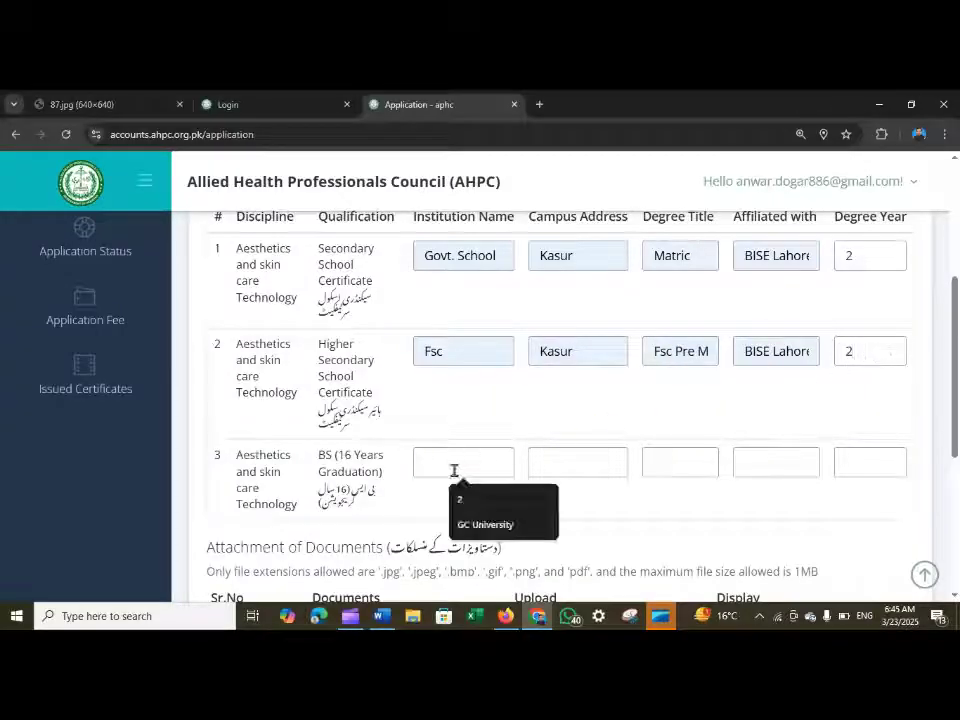
left_click(484, 523)
left_click(572, 472)
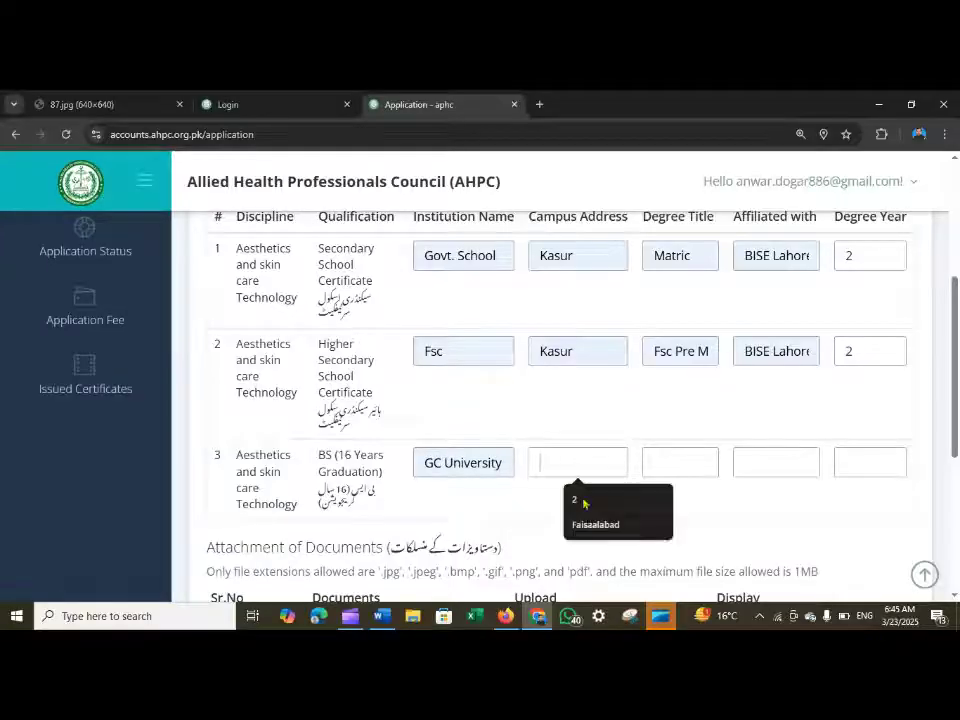
left_click(585, 503)
left_click(673, 462)
left_click(697, 530)
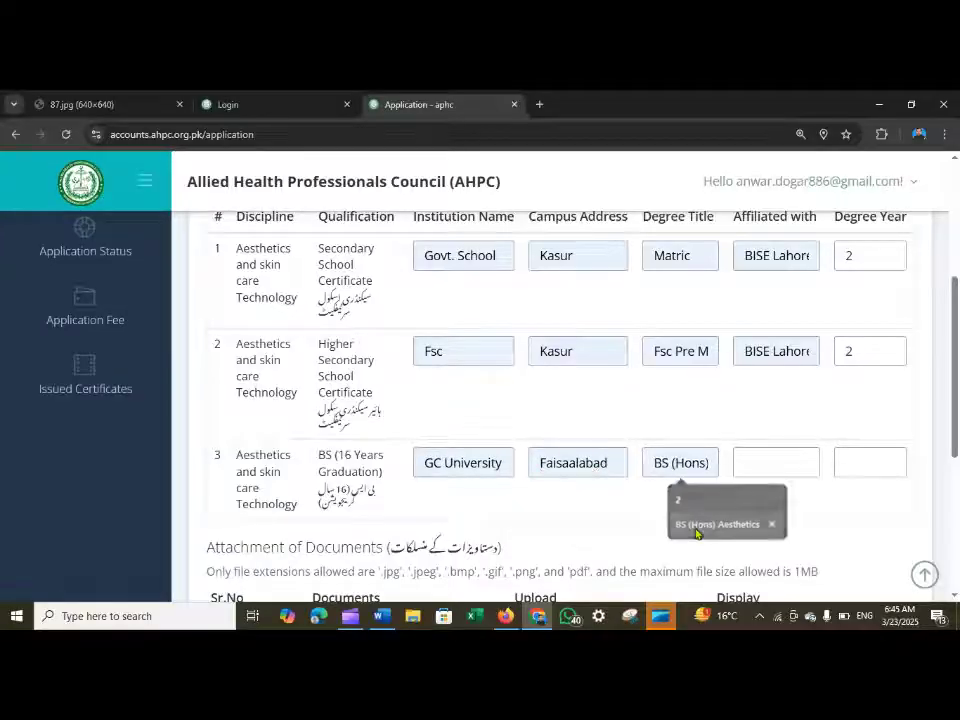
left_click(769, 464)
left_click(785, 530)
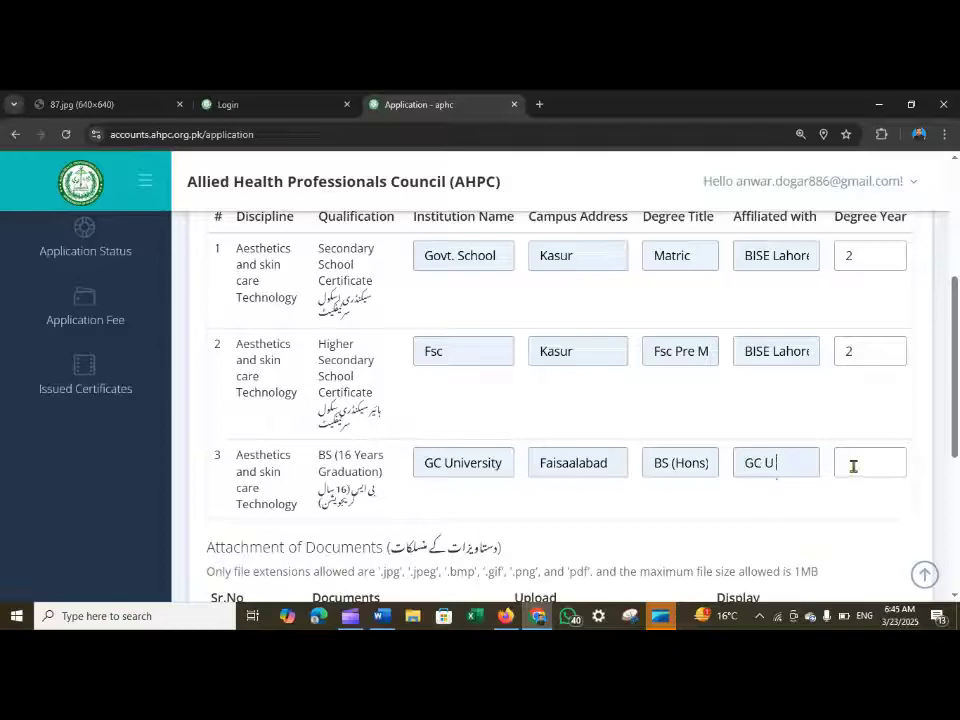
type("4")
Attach IIII.JPG from the Music folder as the Secondary School Certificate and the Higher Secondary School Certificate documents
scroll(860, 400, "up", 1)
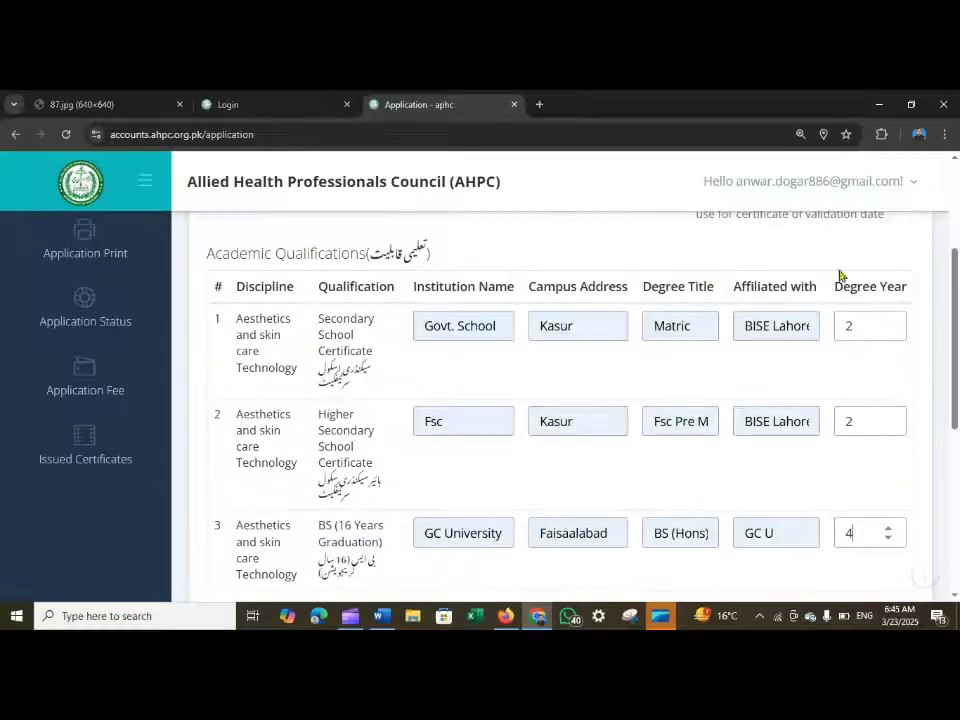
scroll(830, 430, "up", 3)
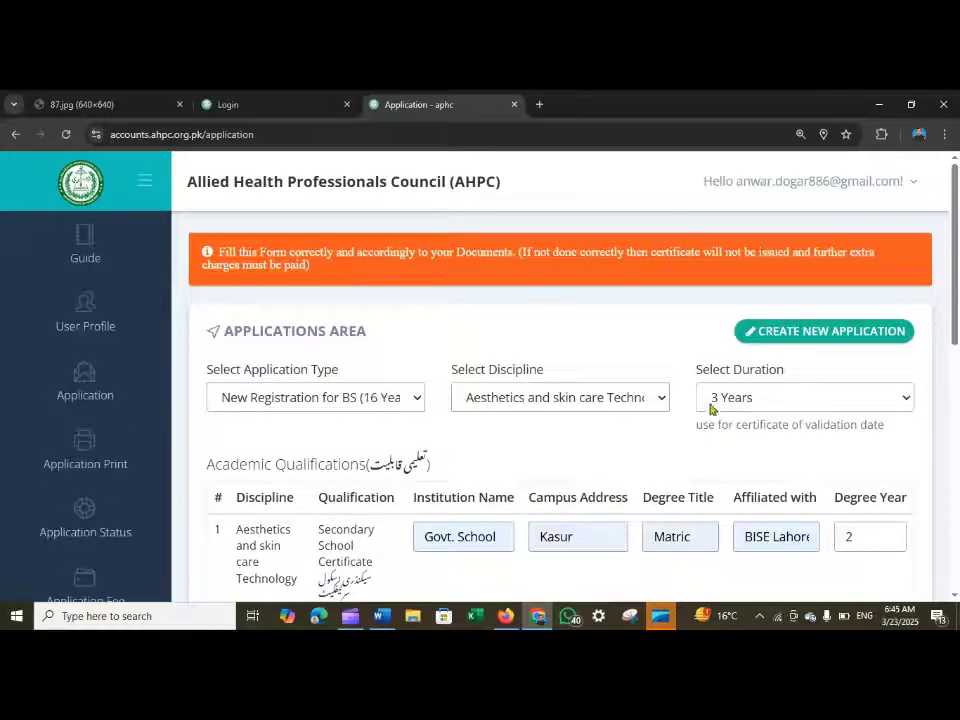
scroll(752, 420, "down", 8)
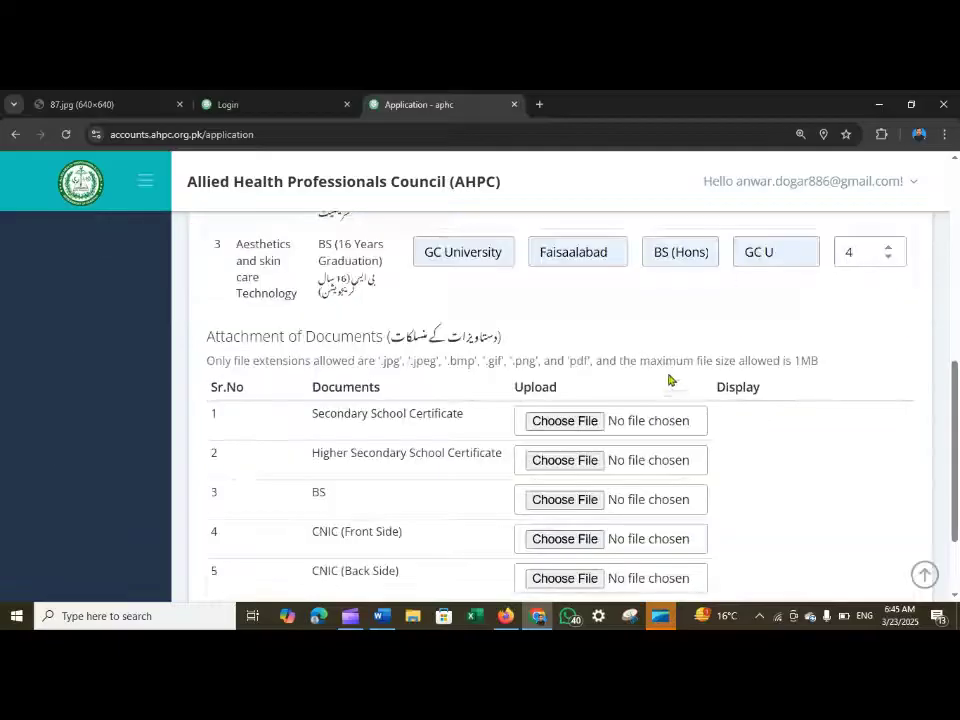
scroll(671, 379, "down", 1)
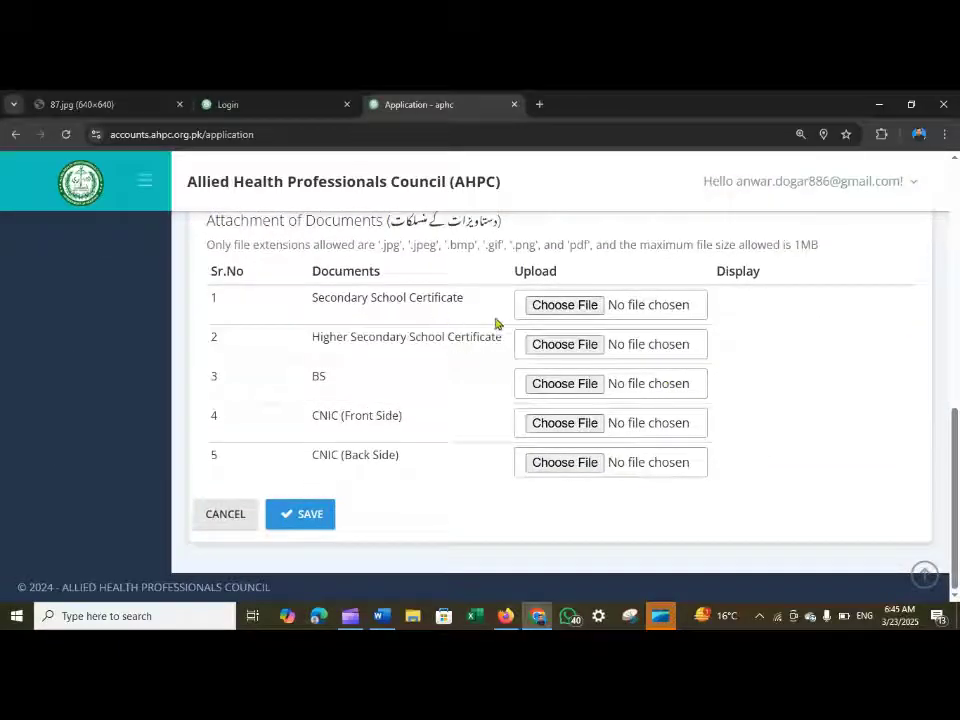
left_click(563, 305)
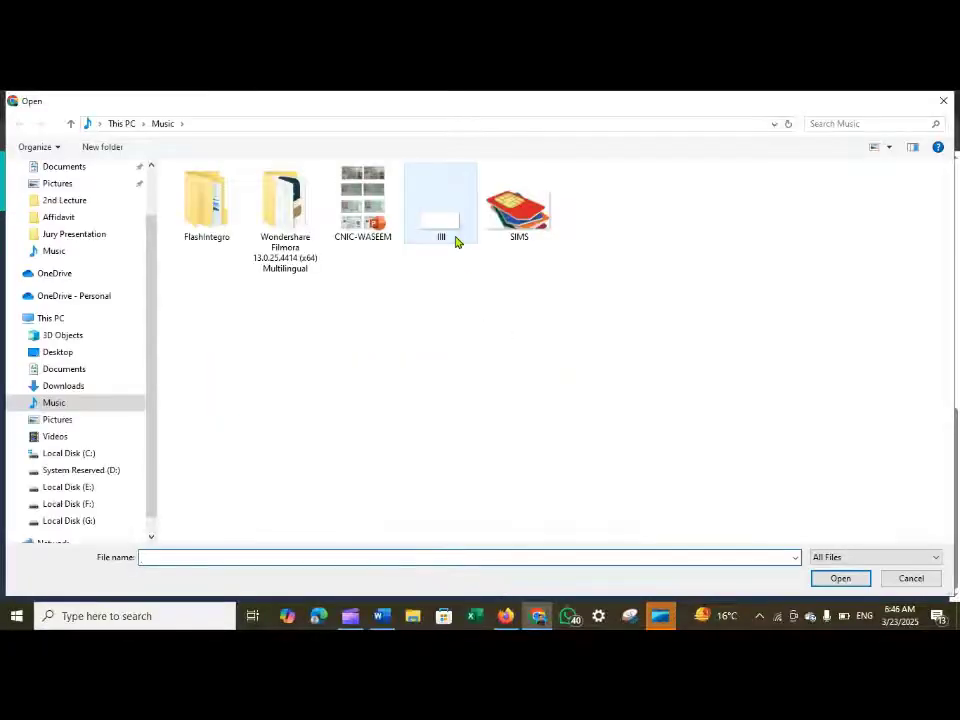
double_click(454, 242)
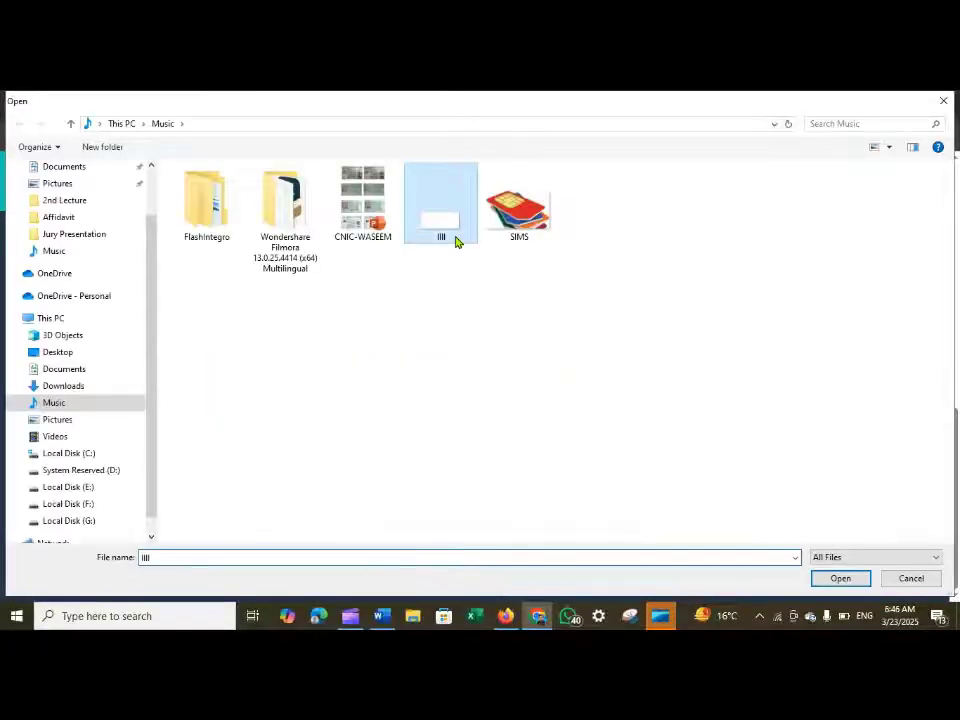
left_click(530, 348)
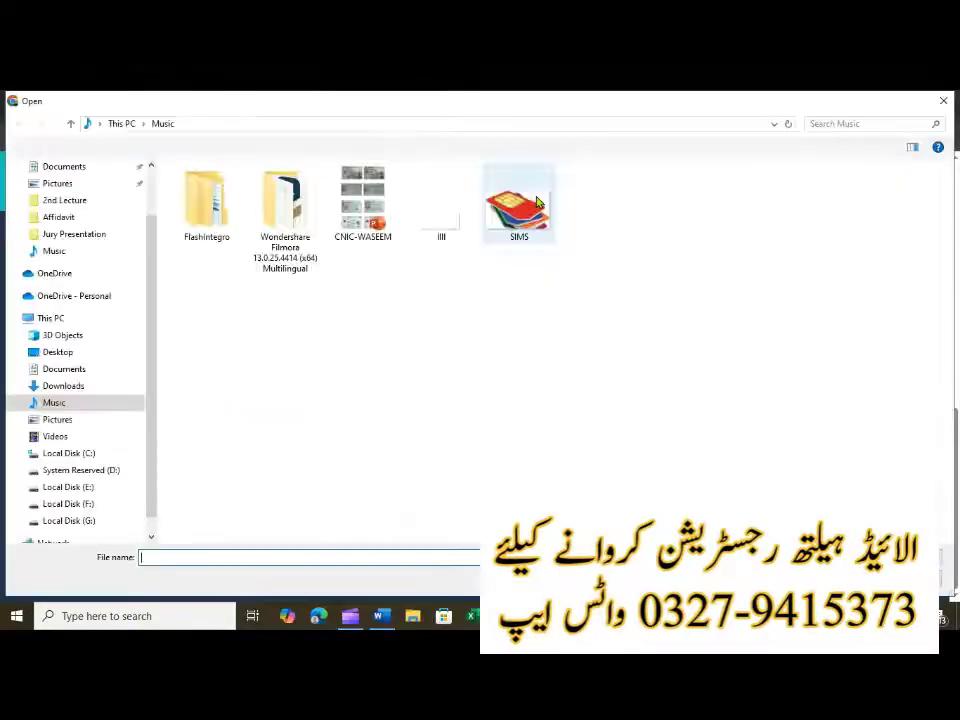
double_click(440, 222)
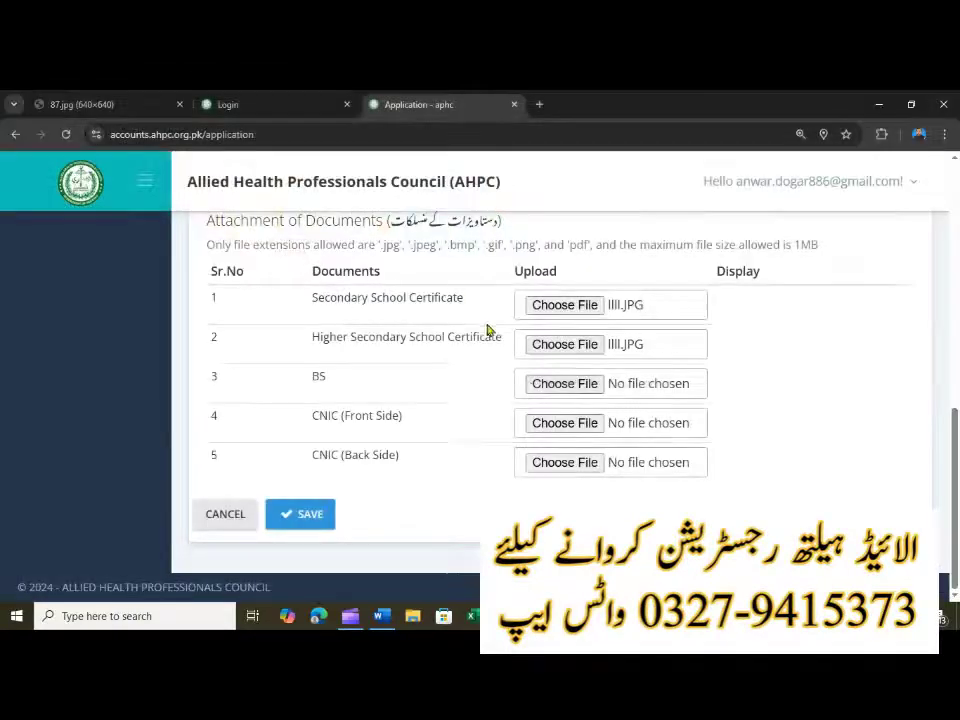
Attach IIII.JPG for the BS, CNIC (Front Side) and CNIC (Back Side) documents, and check the completed form
left_click(535, 388)
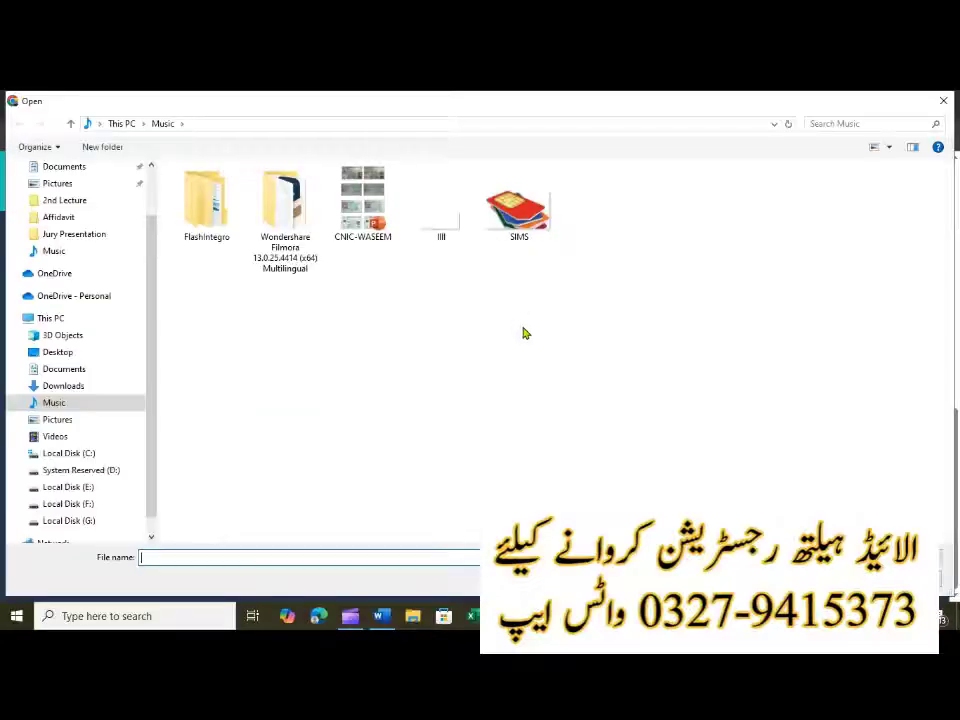
double_click(440, 215)
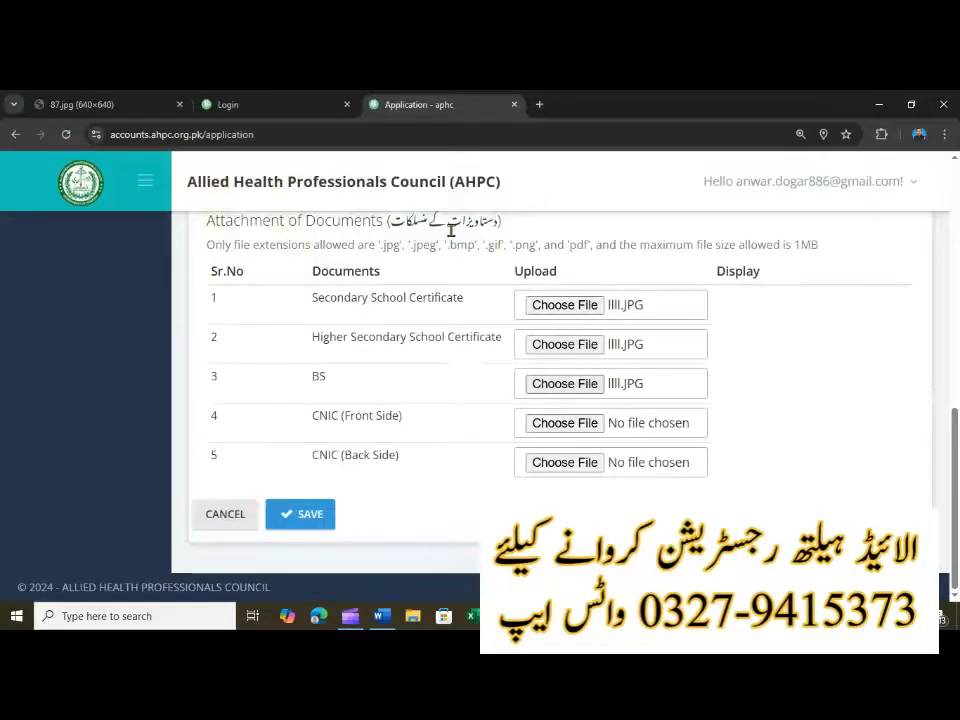
left_click(563, 428)
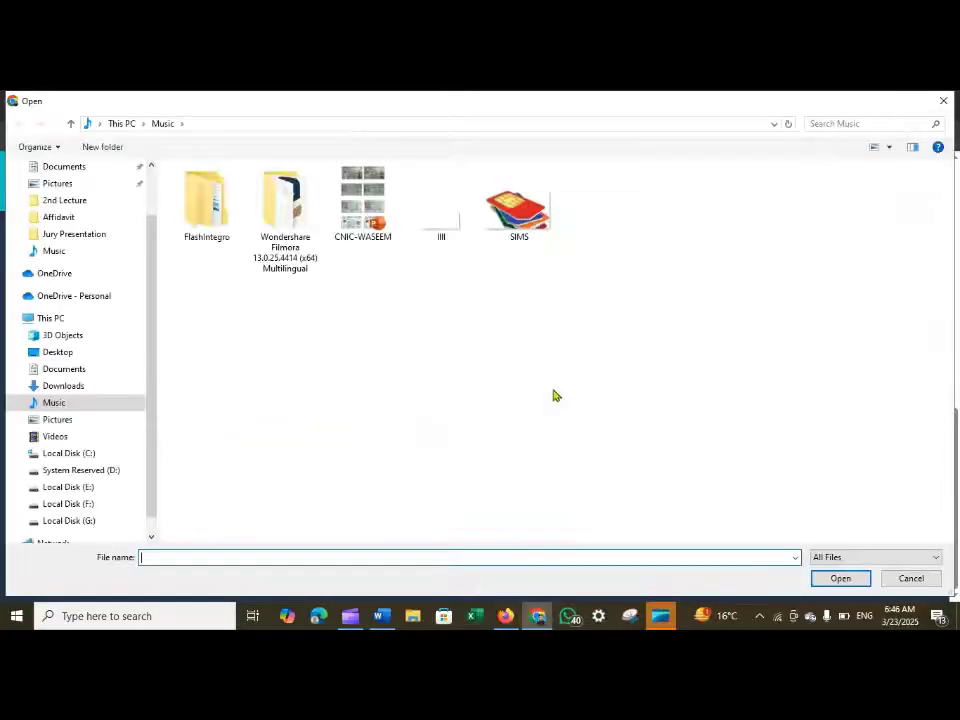
double_click(450, 246)
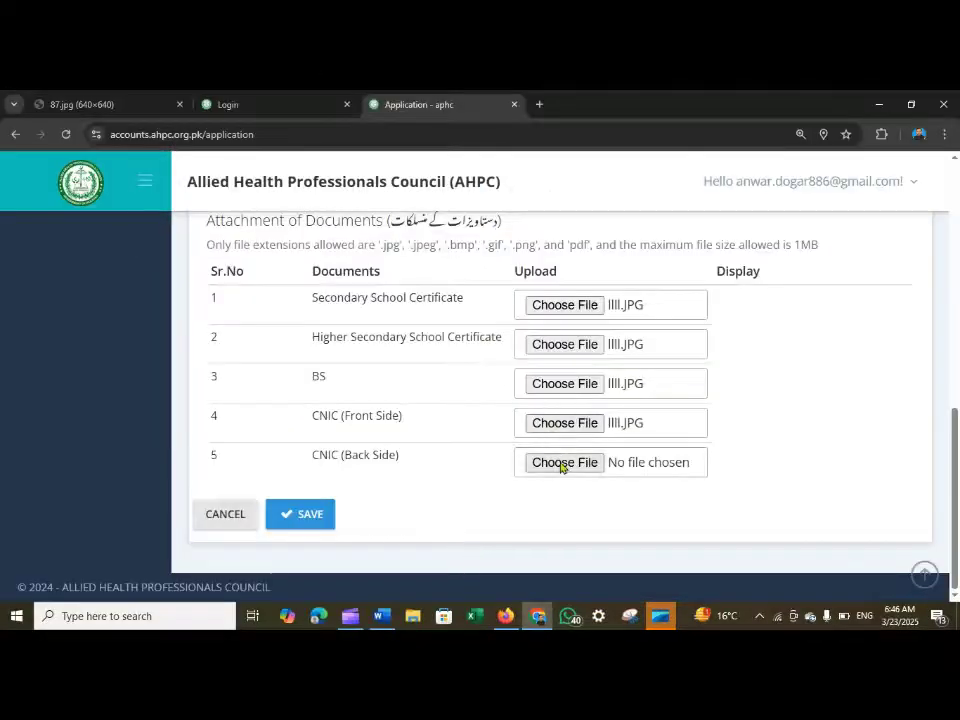
left_click(561, 463)
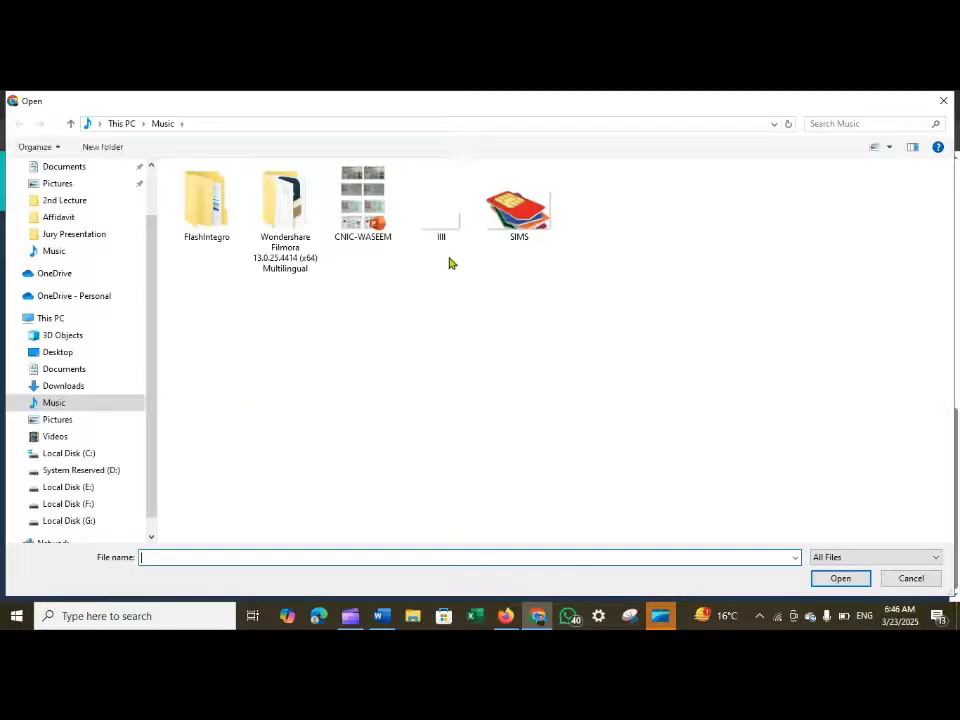
double_click(430, 222)
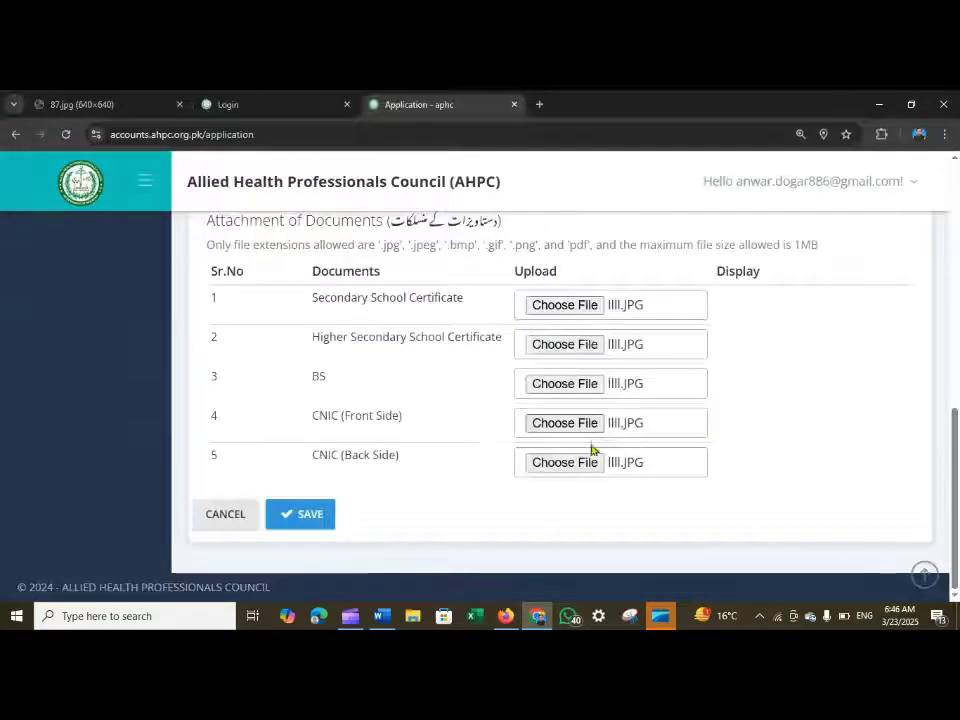
scroll(575, 442, "up", 5)
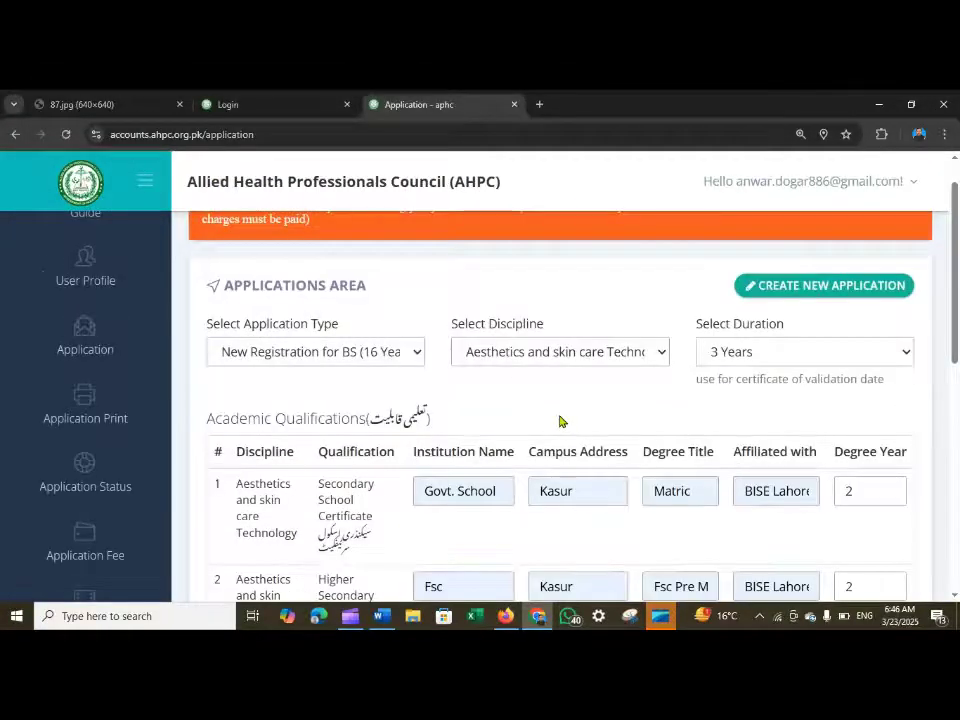
scroll(559, 418, "down", 10)
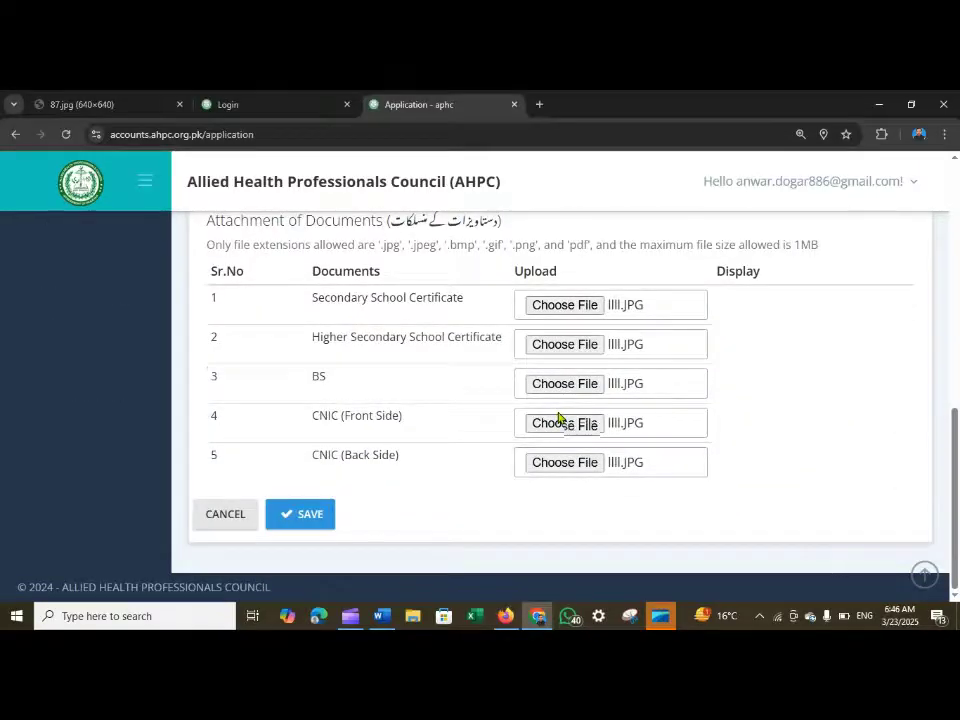
Check the selected application type, then save the completed BS (16 Years Graduation) application and confirm its submission
scroll(559, 418, "up", 10)
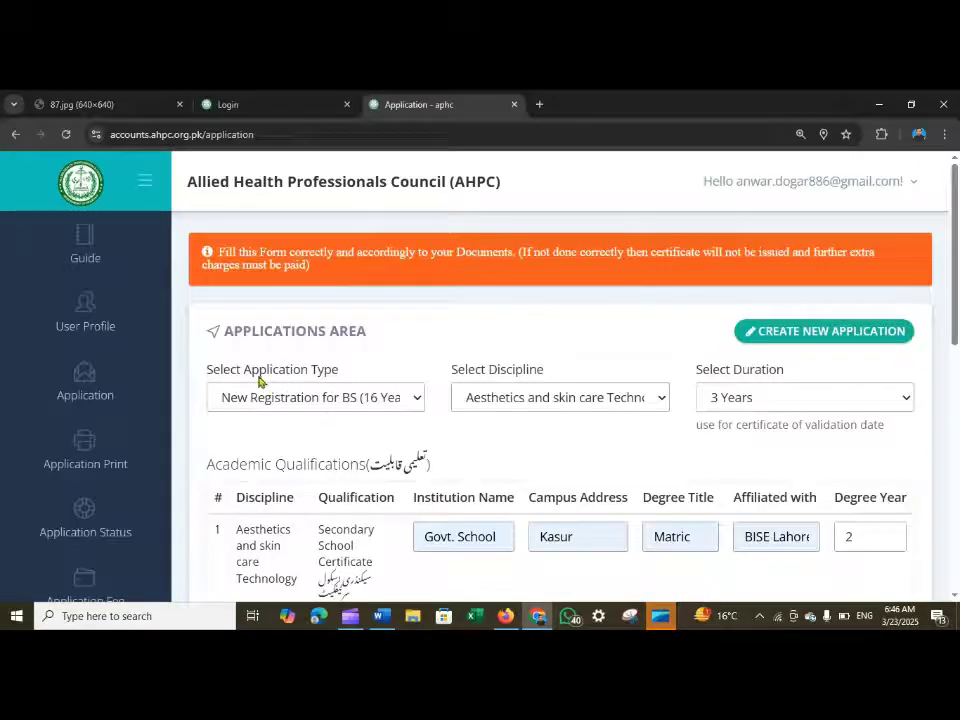
left_click(373, 402)
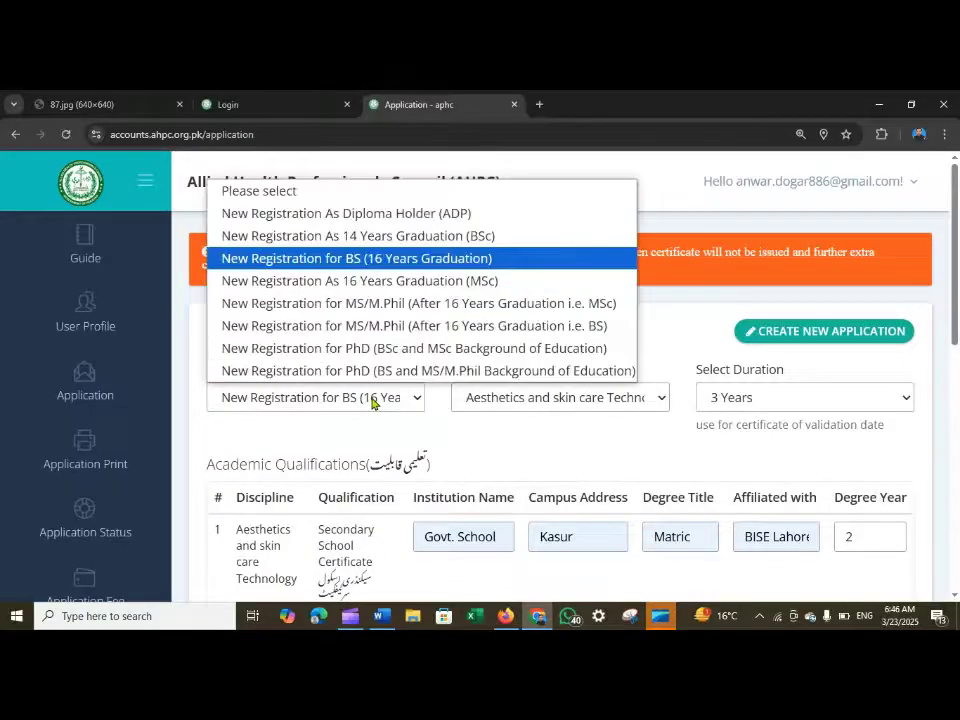
left_click(439, 435)
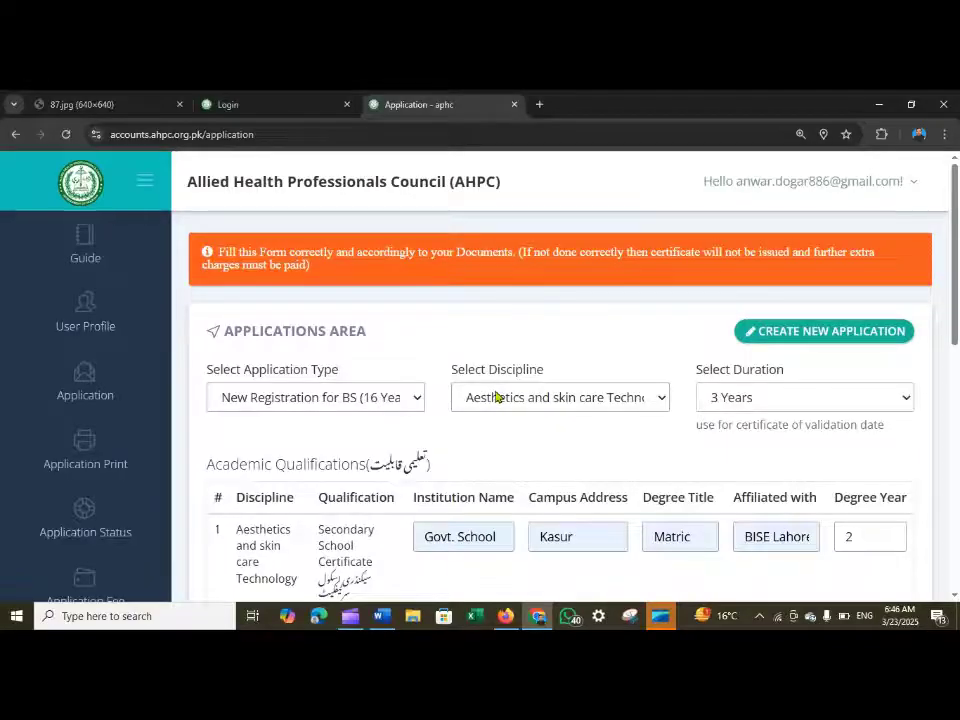
scroll(497, 397, "down", 10)
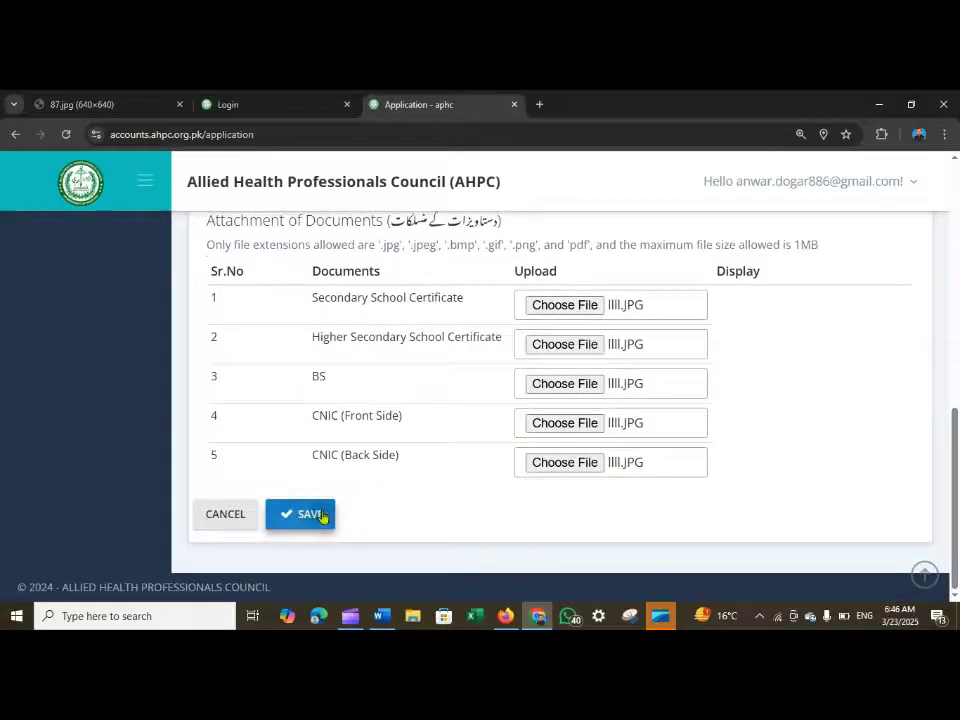
left_click(321, 515)
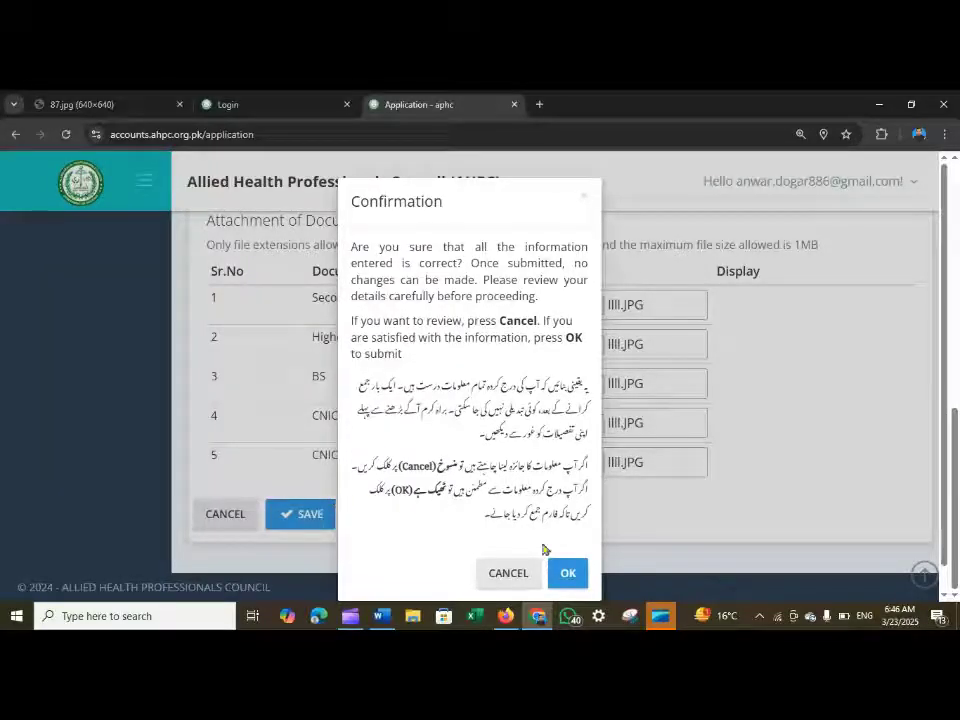
left_click(562, 573)
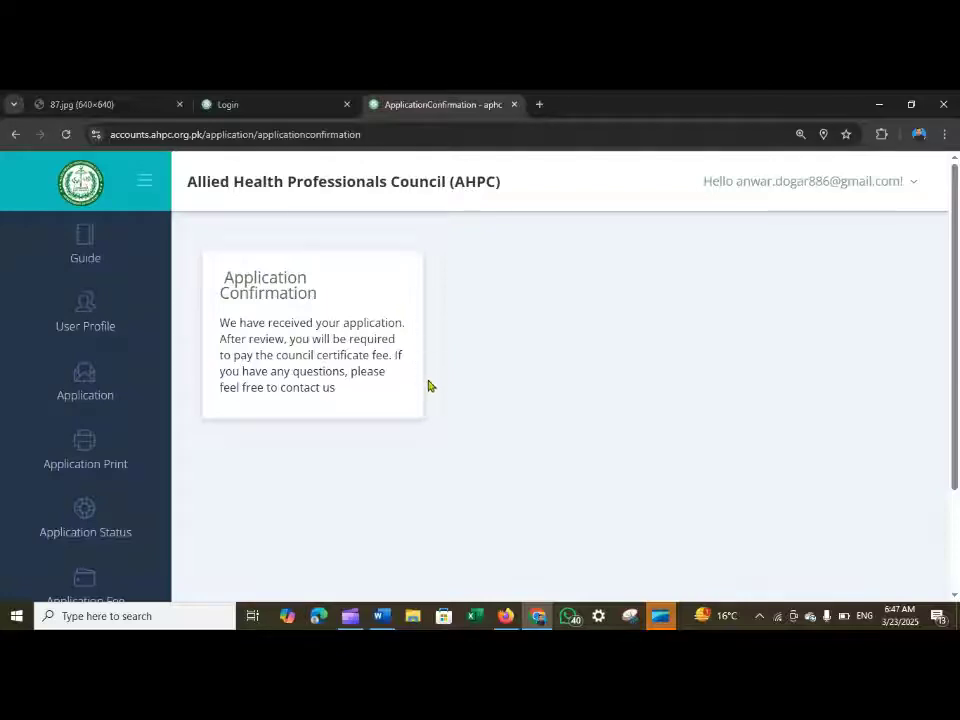
Open the Application Fee page and review the online fee payment information for the submitted application
key("ctrl+plus")
key("ctrl+minus")
scroll(340, 350, "down", 2)
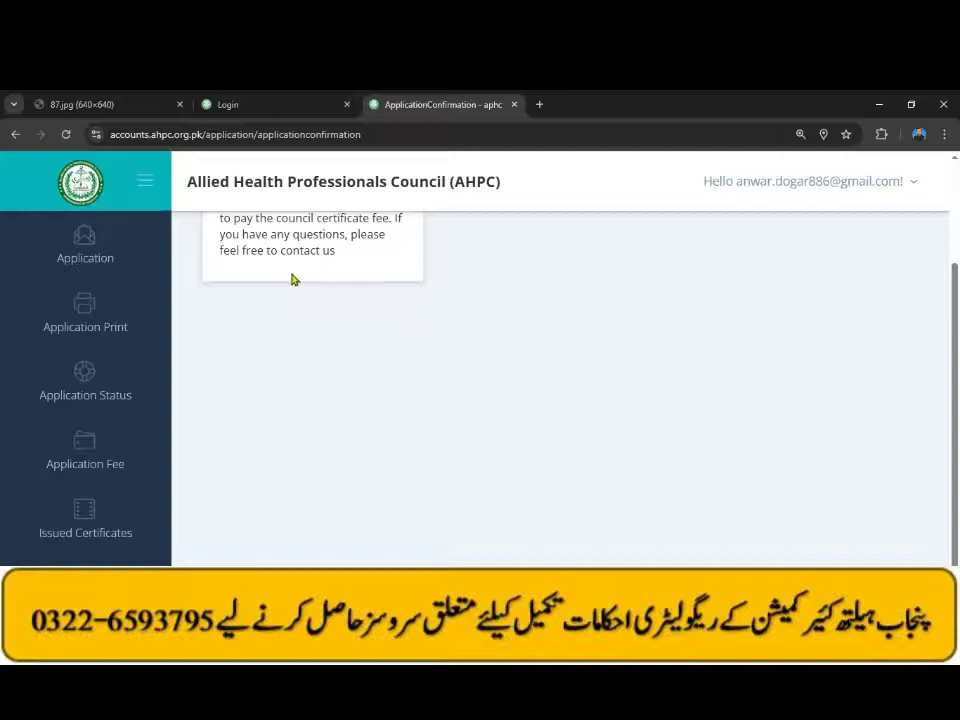
left_click(91, 455)
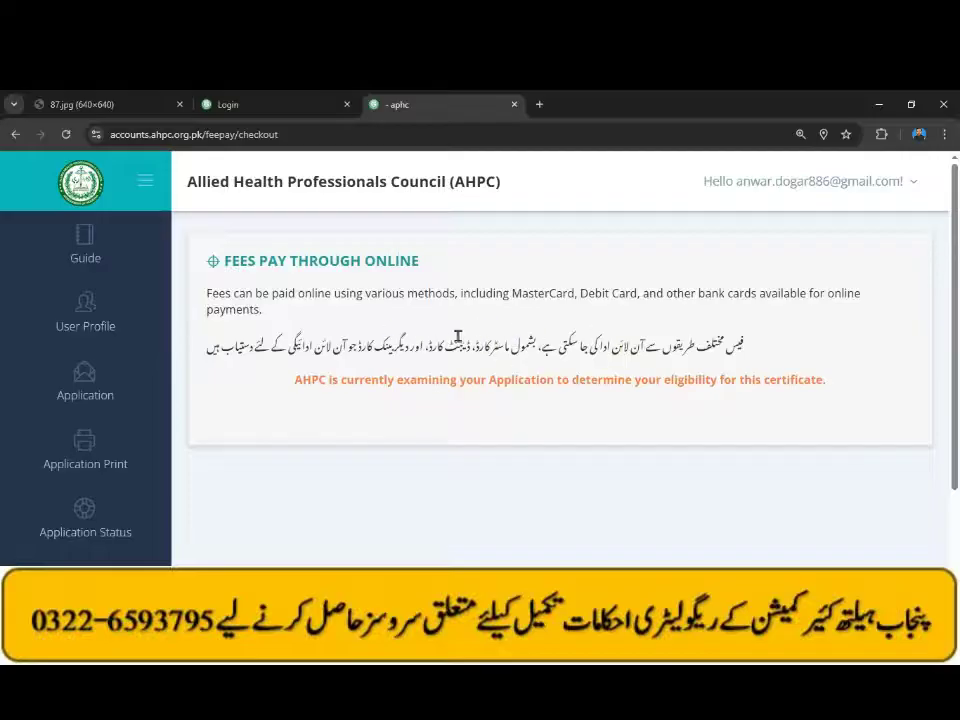
scroll(669, 381, "down", 2)
scroll(561, 364, "up", 2)
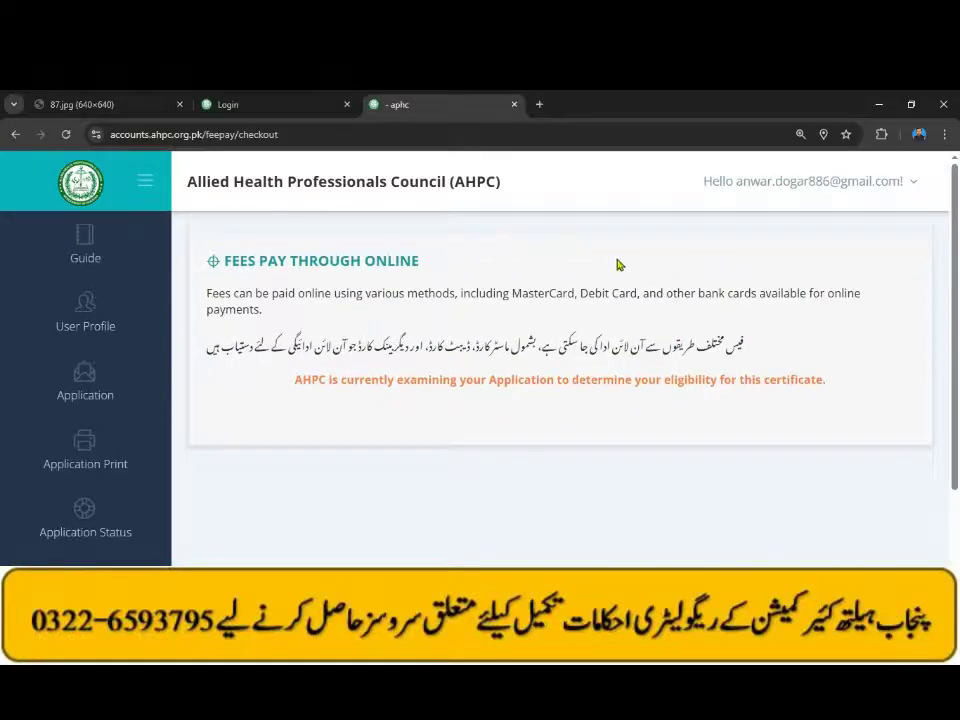